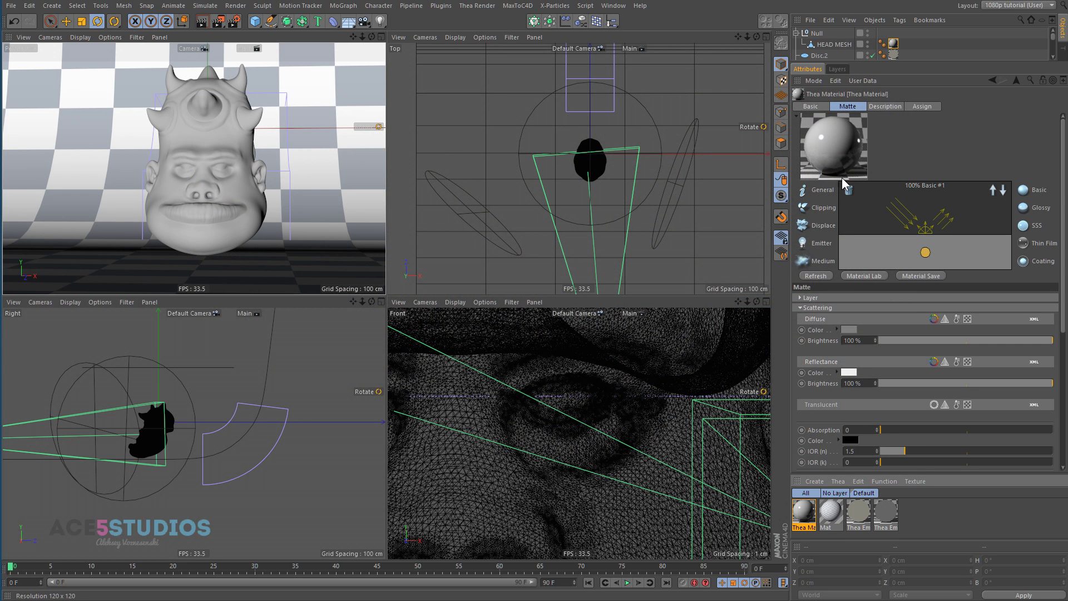
Show the Thea material's General tab, with its basic properties and matte layer enabled.
left_click(827, 190)
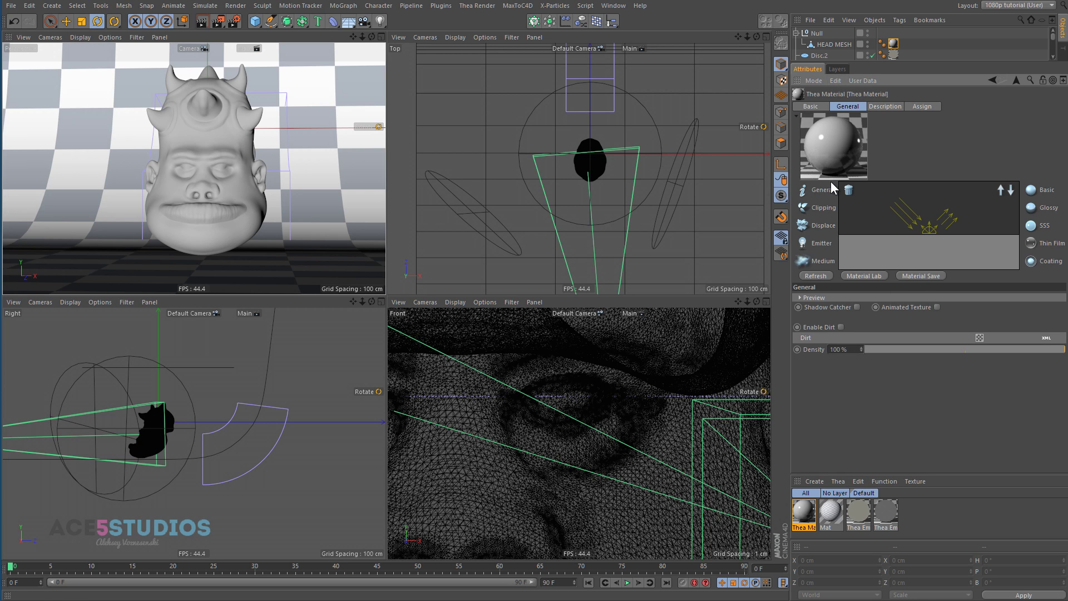
Show the Matte tab scattering settings and toggle the Reflectance layer off and back on.
left_click(811, 107)
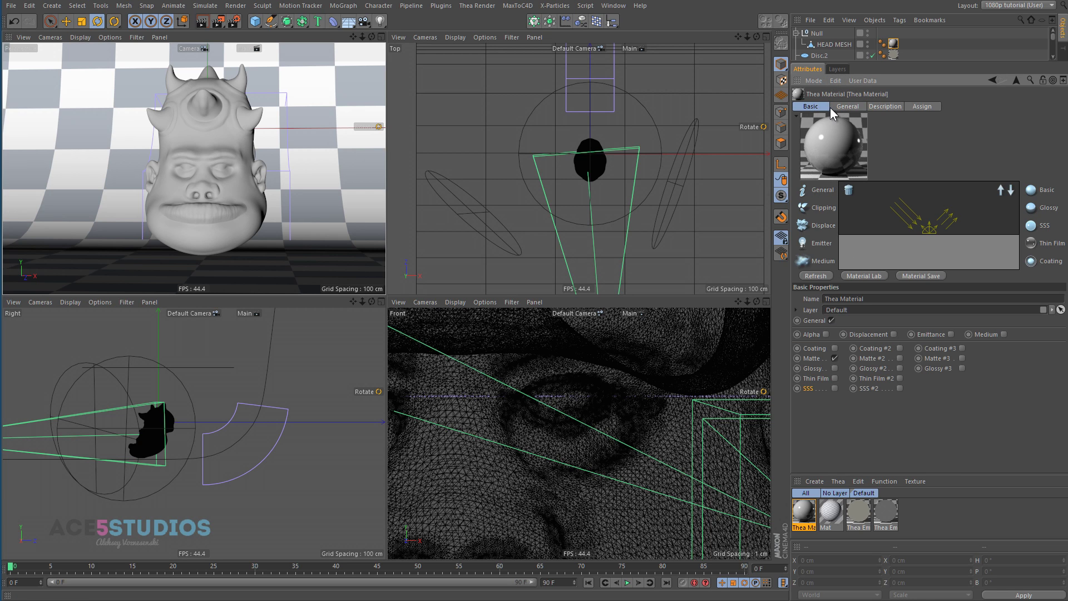
left_click(845, 106)
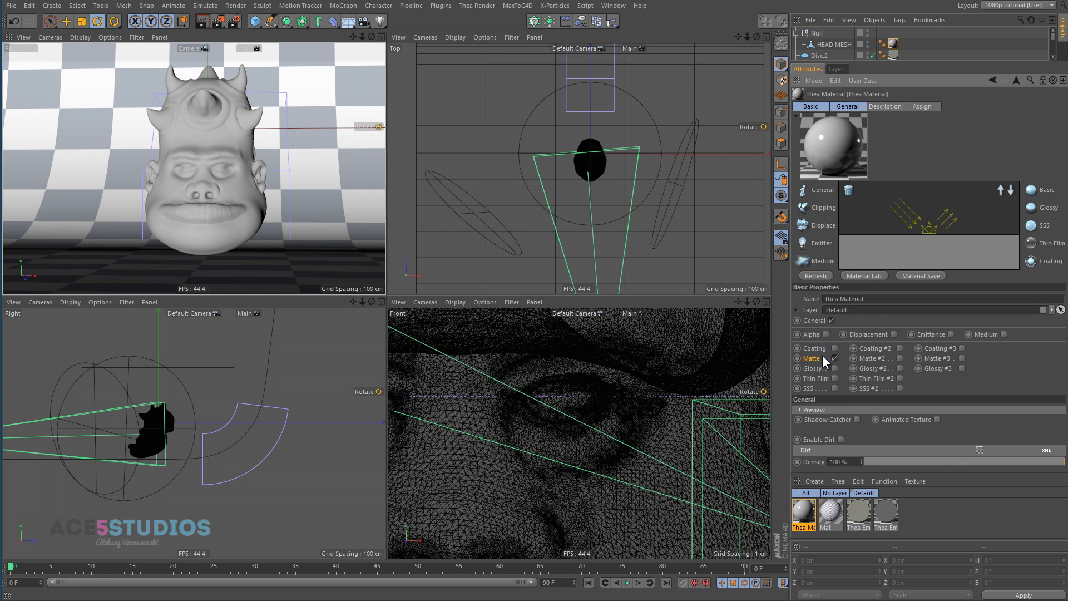
left_click(921, 248)
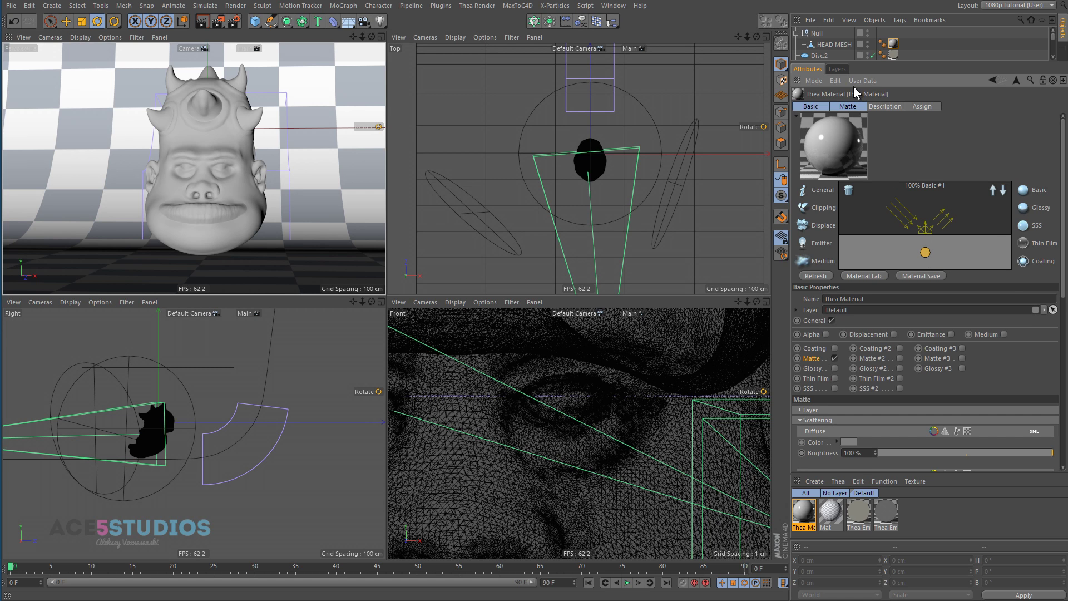
left_click(849, 108)
scroll(947, 397, "down", 5)
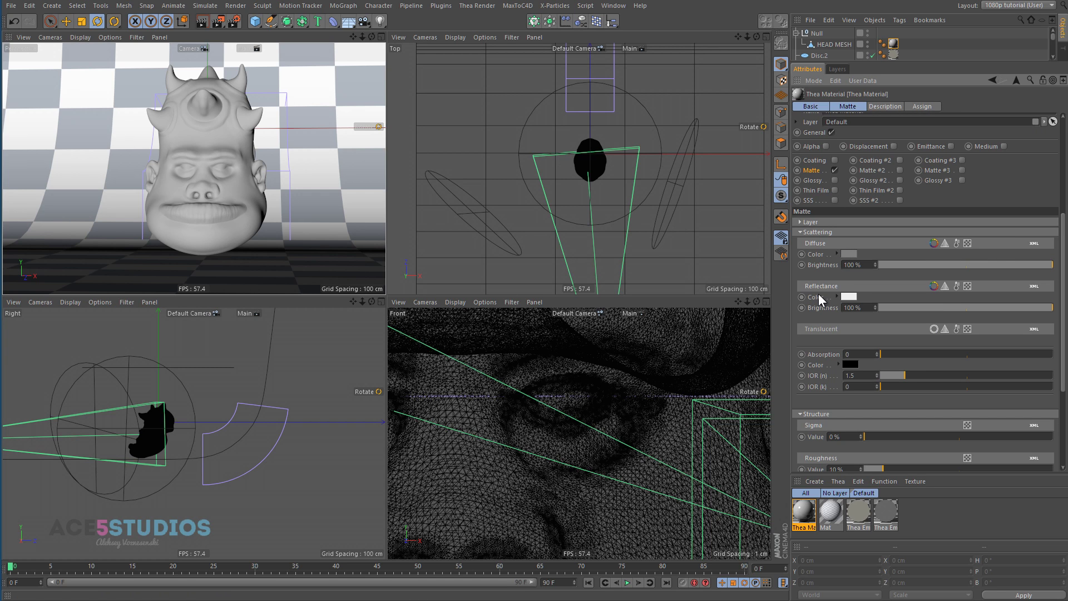
left_click(934, 286)
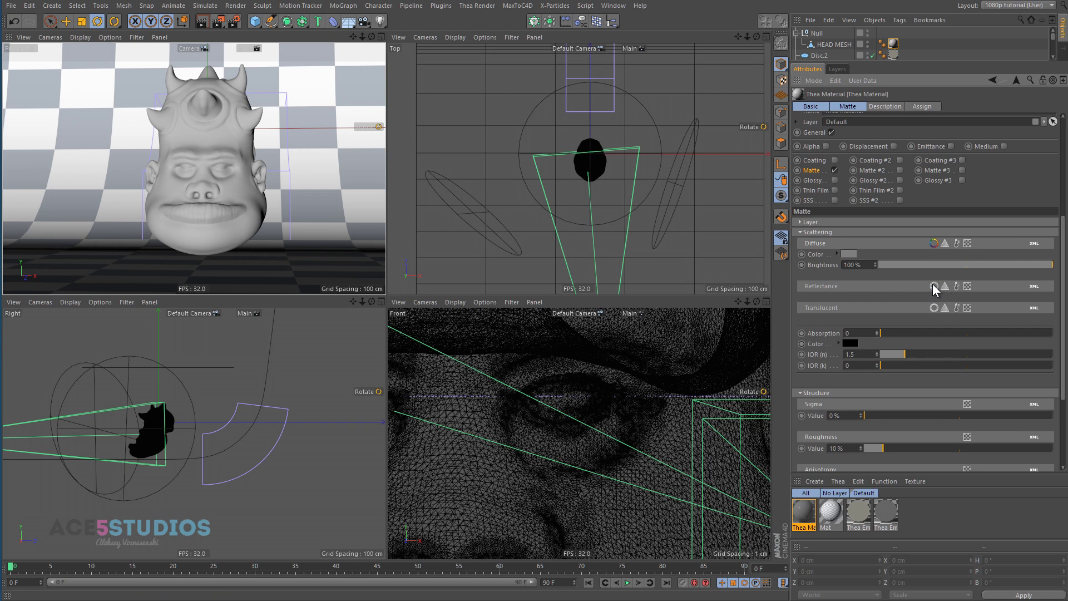
left_click(934, 286)
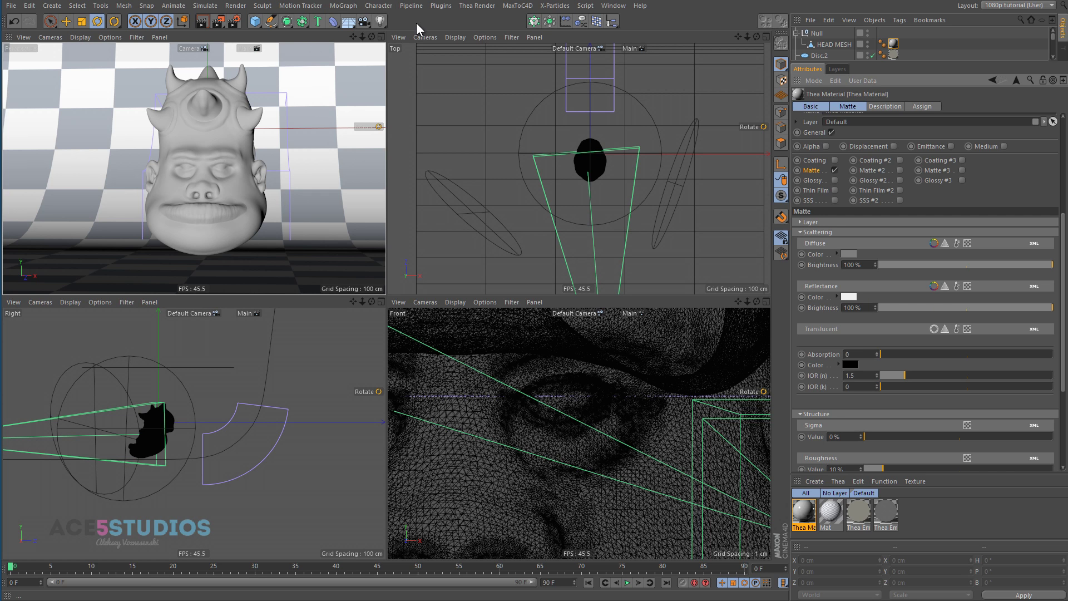
Open Thea Darkroom, start the interactive render of the head, and set ISO to 1000.
left_click(488, 14)
left_click(507, 40)
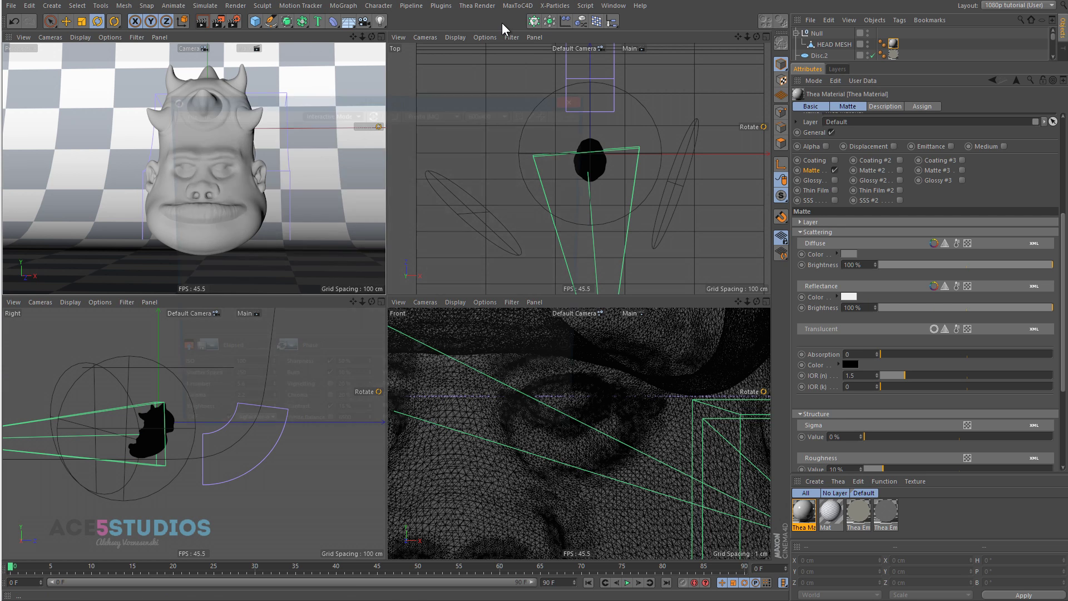
left_click(373, 115)
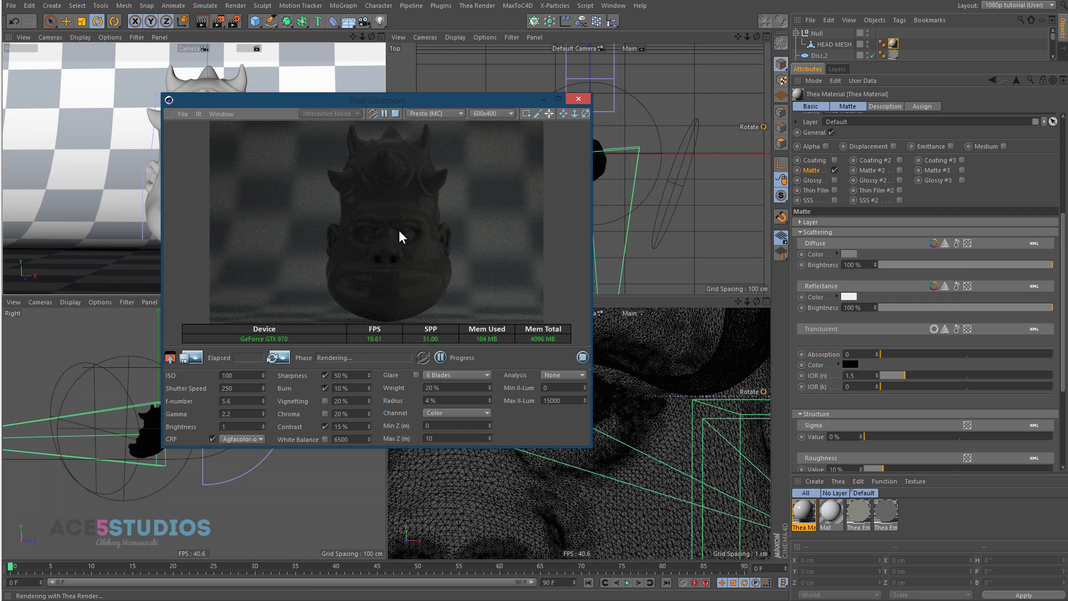
double_click(242, 376)
type("700")
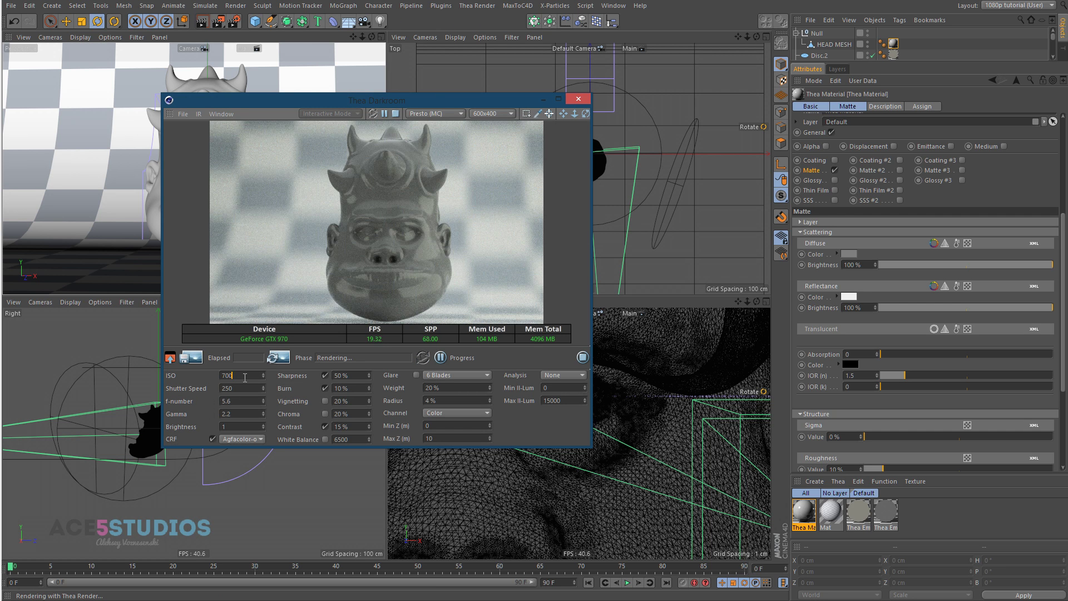
scroll(244, 377, "up", 1)
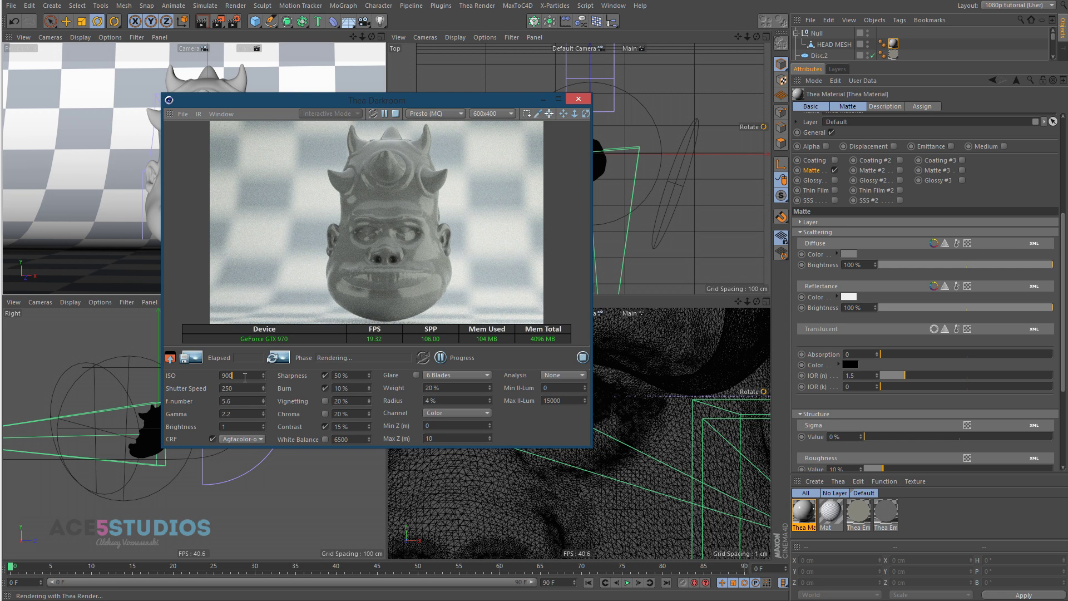
scroll(245, 377, "up", 1)
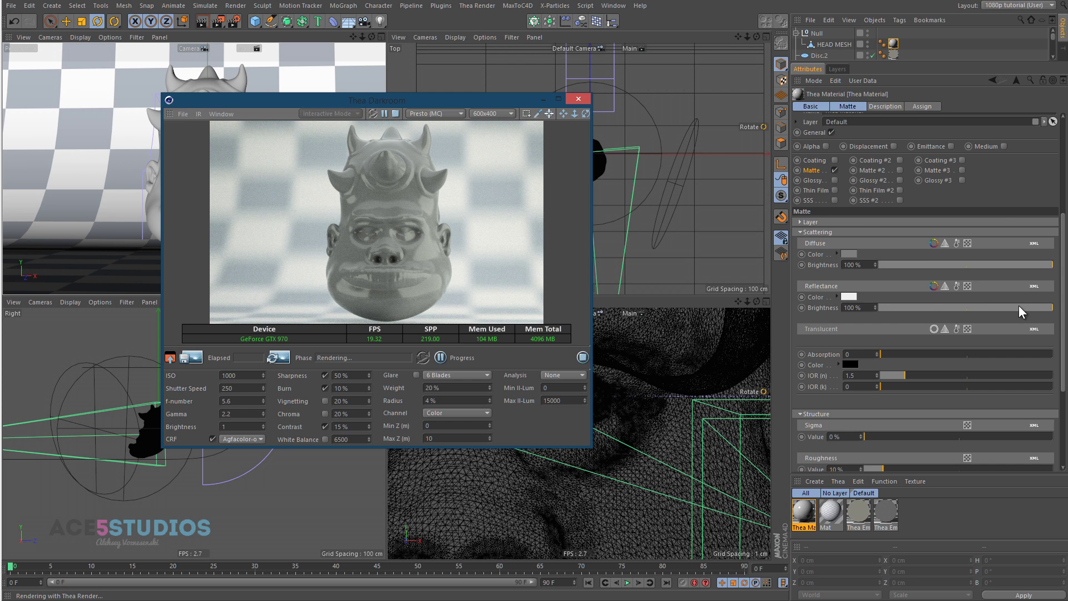
Test Reflectance brightness and a pink tint, restore white, then tint the Diffuse colour blue.
mouse_move(1019, 308)
left_mouse_down()
mouse_move(932, 308)
mouse_move(1054, 307)
left_mouse_up()
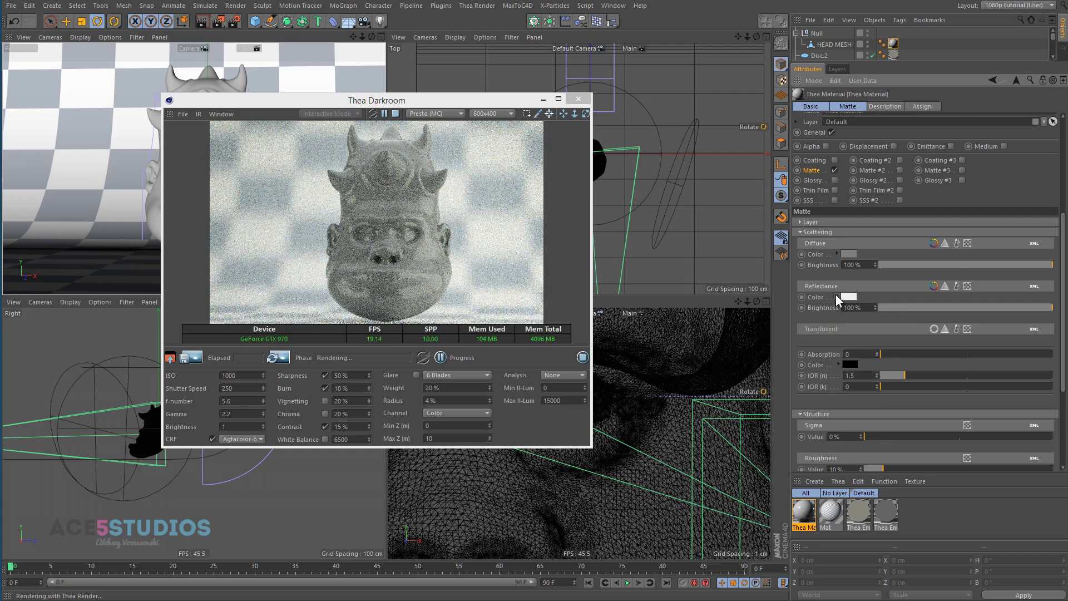
left_click(838, 296)
mouse_move(925, 336)
left_mouse_down()
mouse_move(977, 337)
mouse_move(835, 338)
left_mouse_up()
left_click(835, 297)
left_click(837, 254)
mouse_move(980, 284)
left_mouse_down()
mouse_move(996, 283)
mouse_move(970, 292)
left_mouse_up()
Set the Diffuse colour to hue 241° with about 51% saturation.
left_click(993, 293)
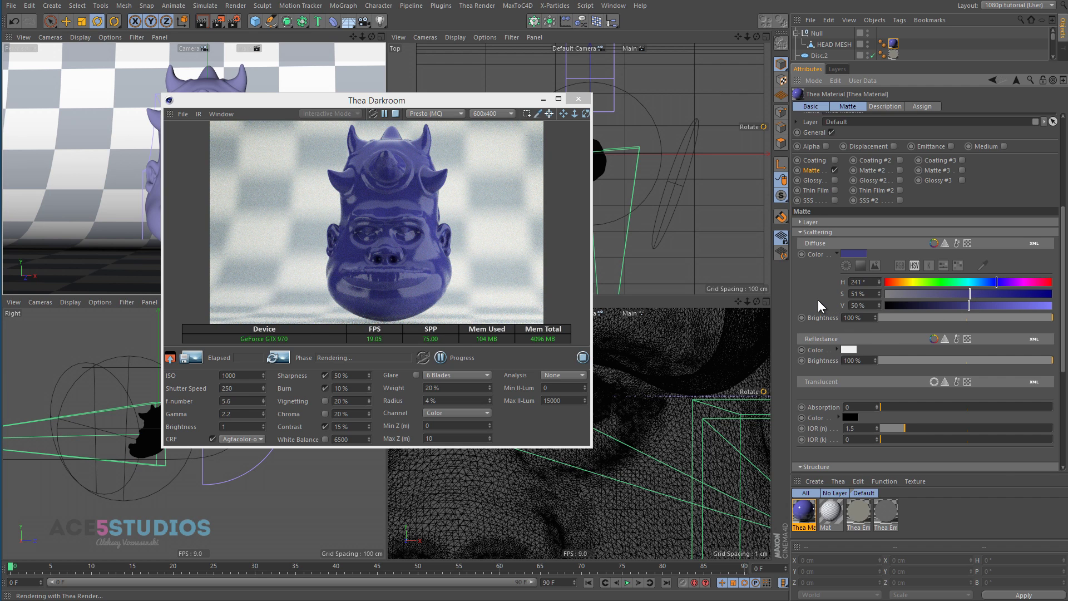
scroll(818, 299, "down", 1)
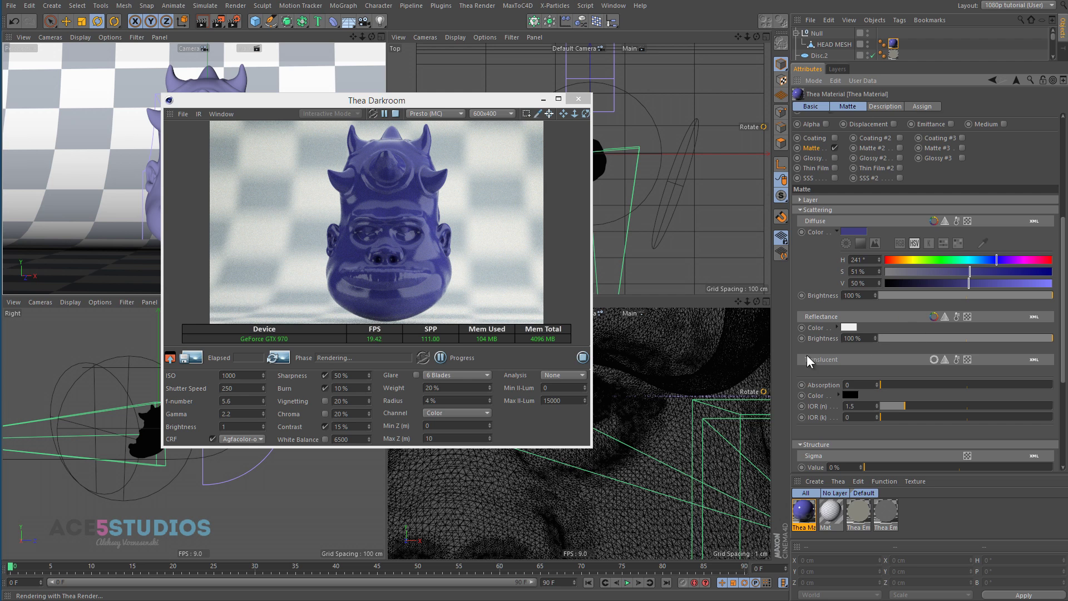
Enable the Translucent layer and bring its brightness to 61%.
left_click(935, 360)
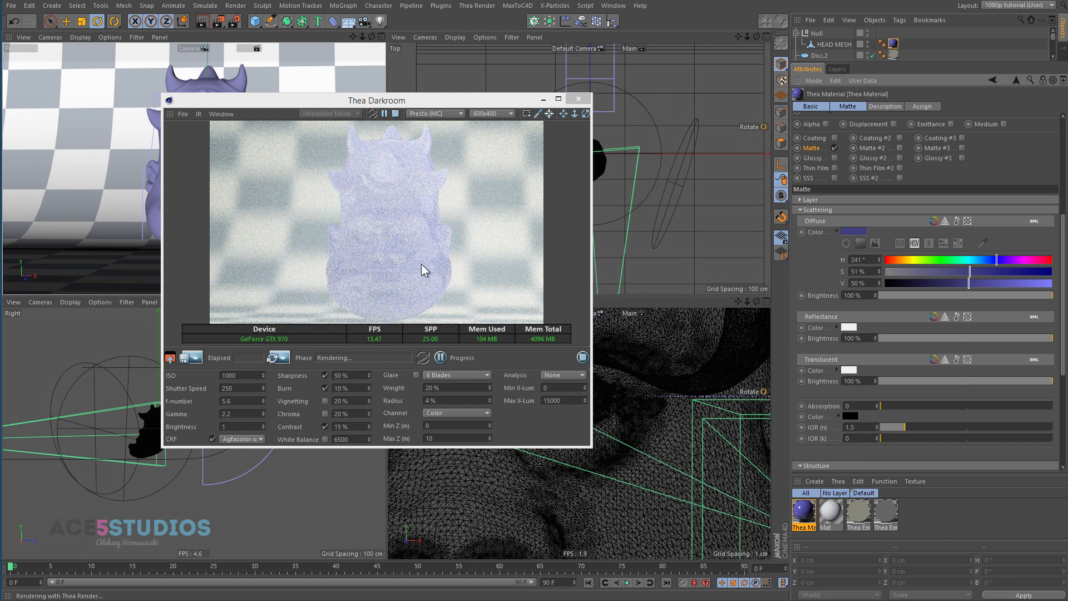
left_click(959, 378)
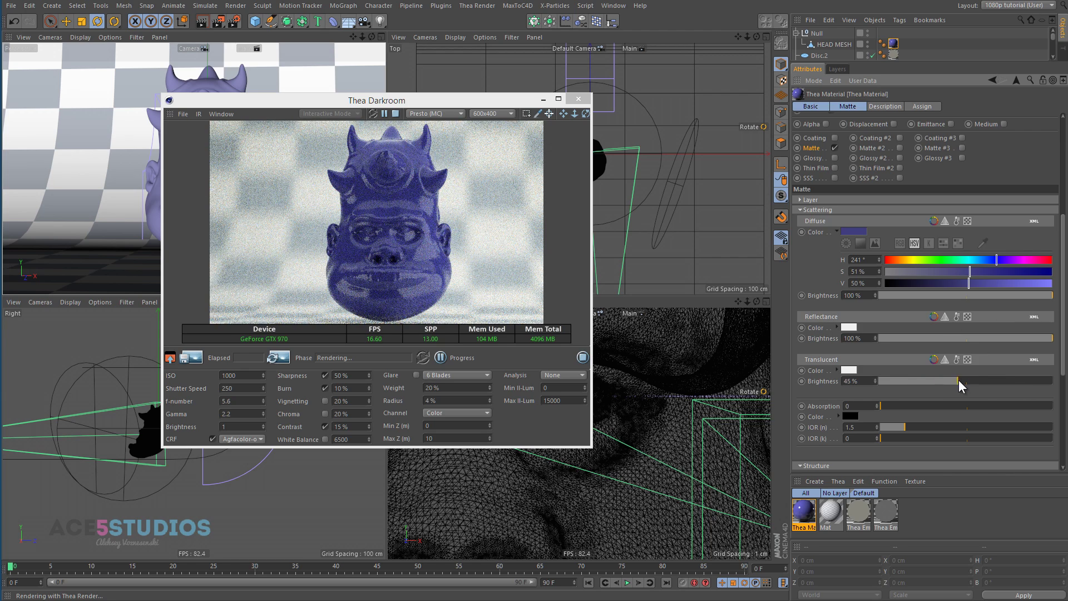
left_click_drag(958, 380, 970, 380)
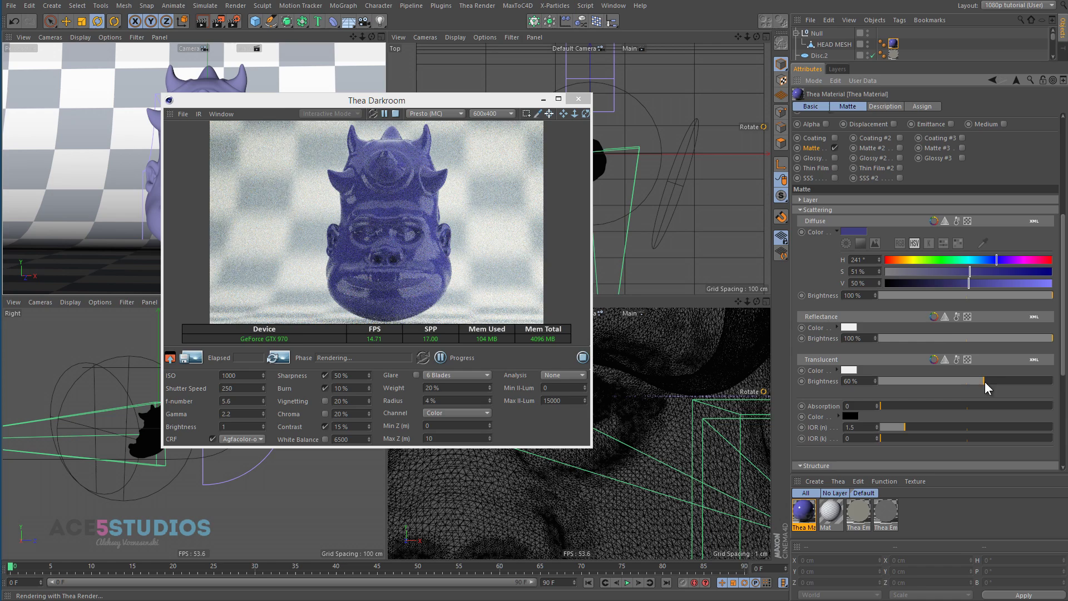
left_click_drag(959, 340, 894, 336)
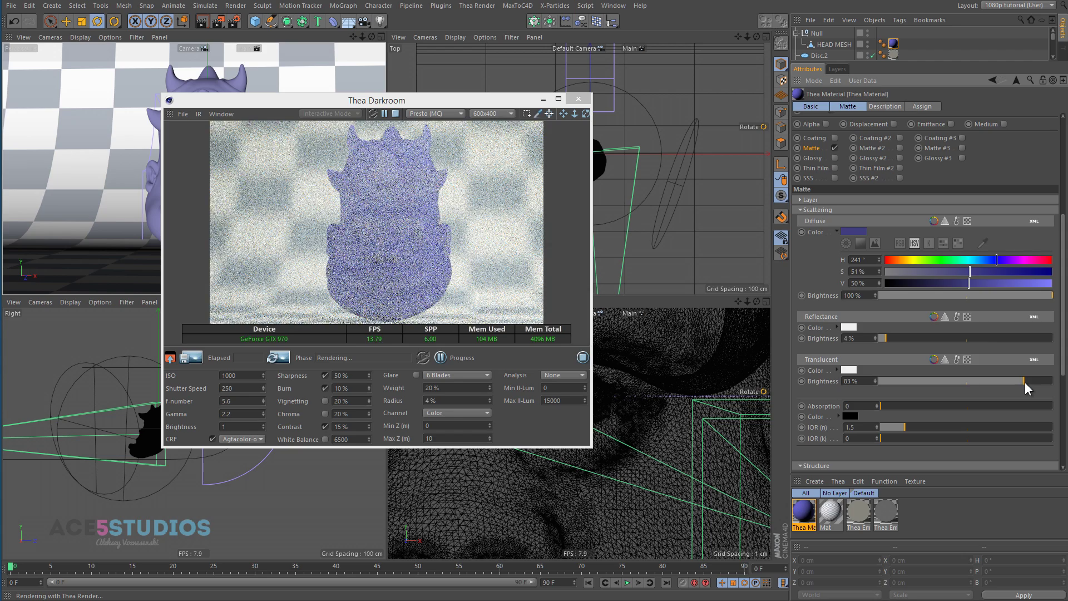
left_click_drag(1025, 383, 994, 380)
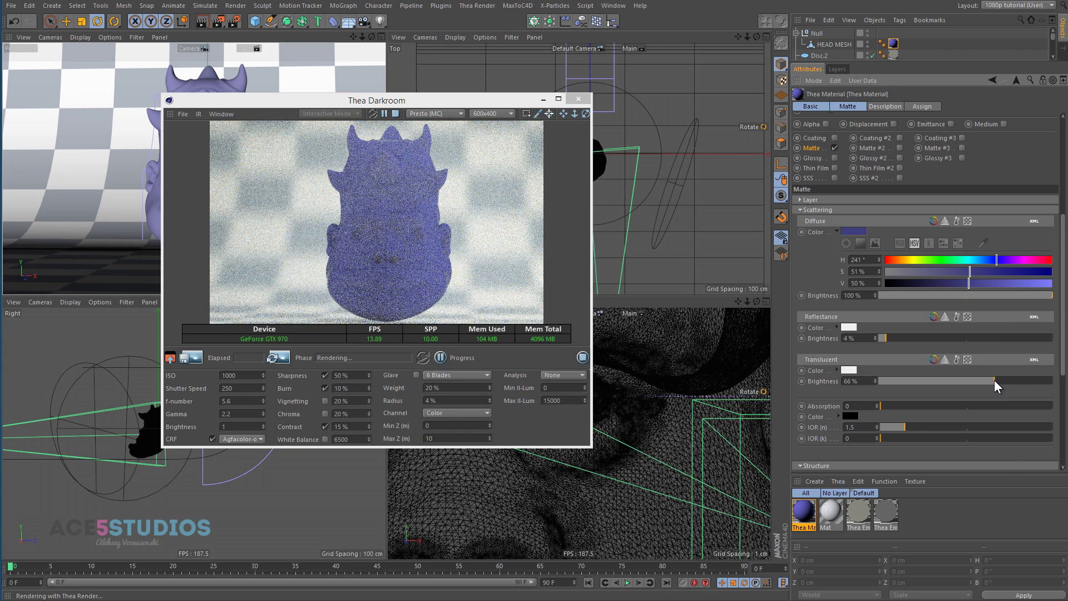
Tint the translucent colour pale yellow (H 66°, S 50%) and set reflectance brightness to 54%.
left_click(837, 368)
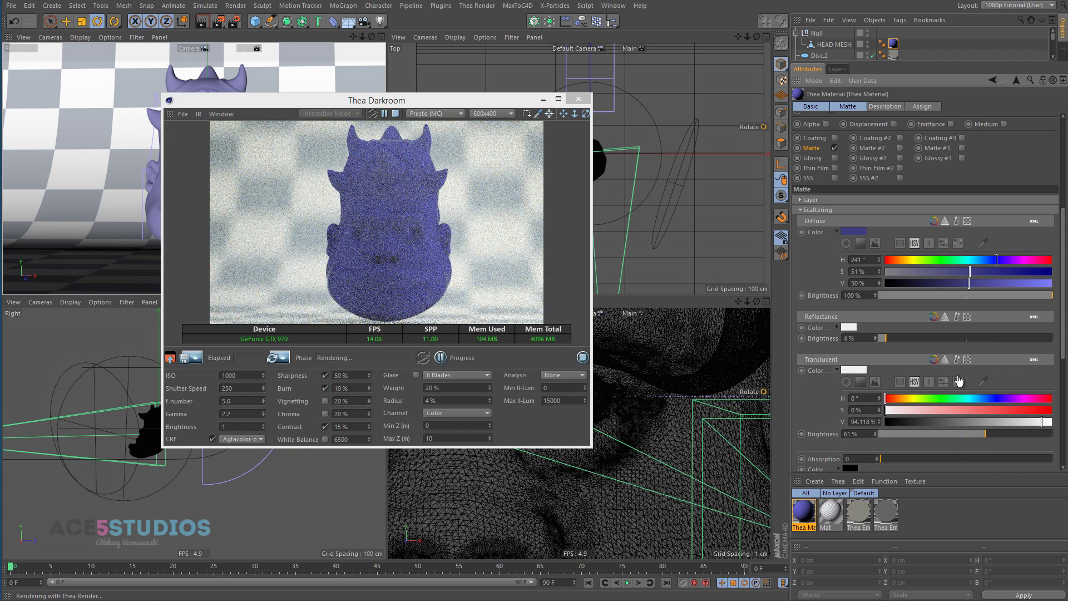
left_click(906, 398)
left_click_drag(906, 399, 969, 410)
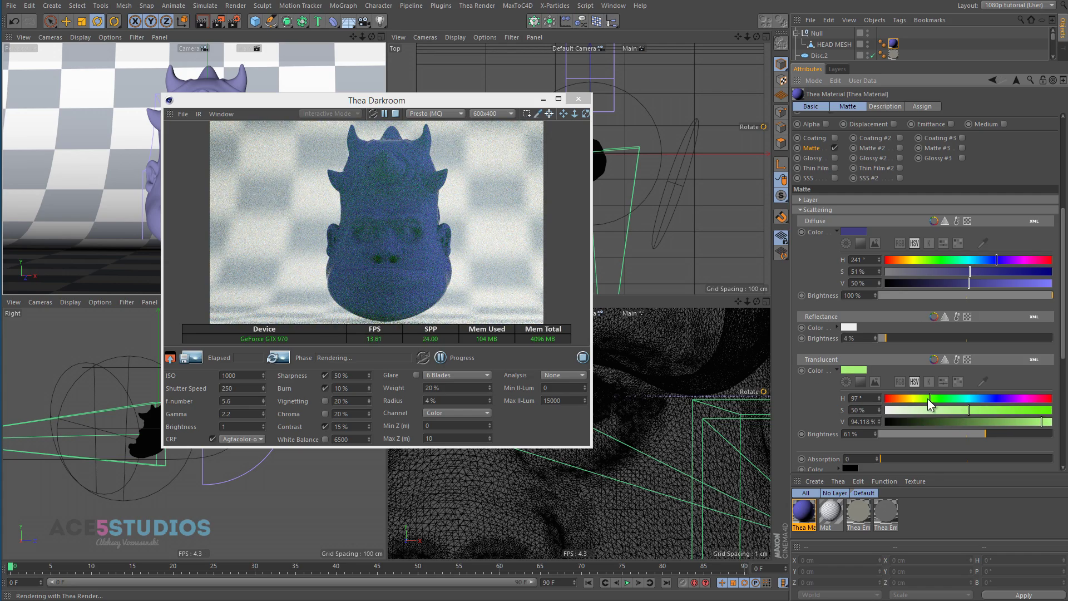
left_click_drag(932, 398, 918, 401)
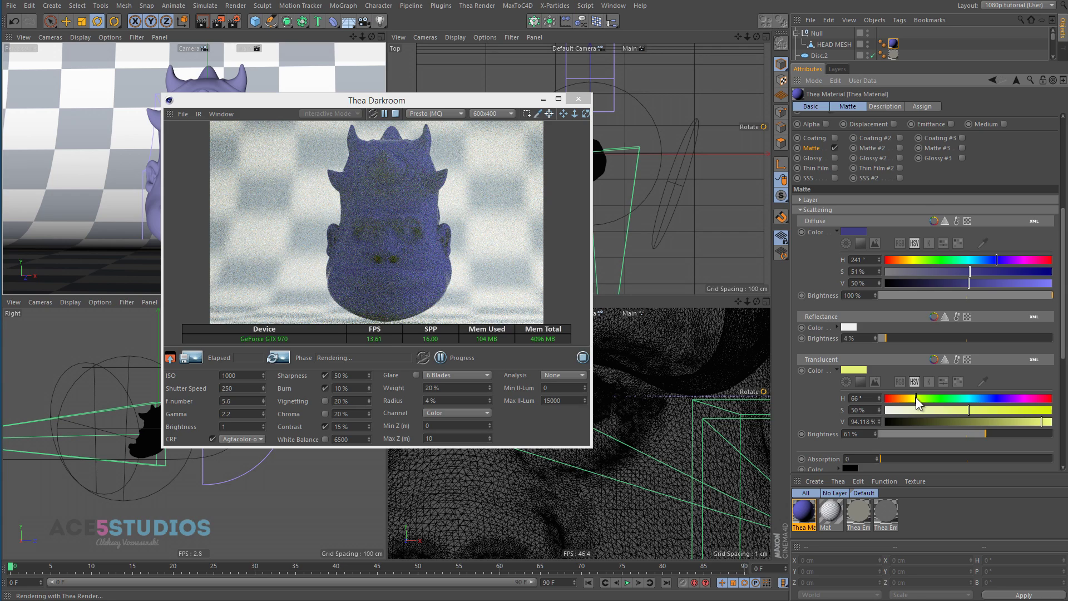
scroll(818, 408, "down", 1)
left_click(921, 313)
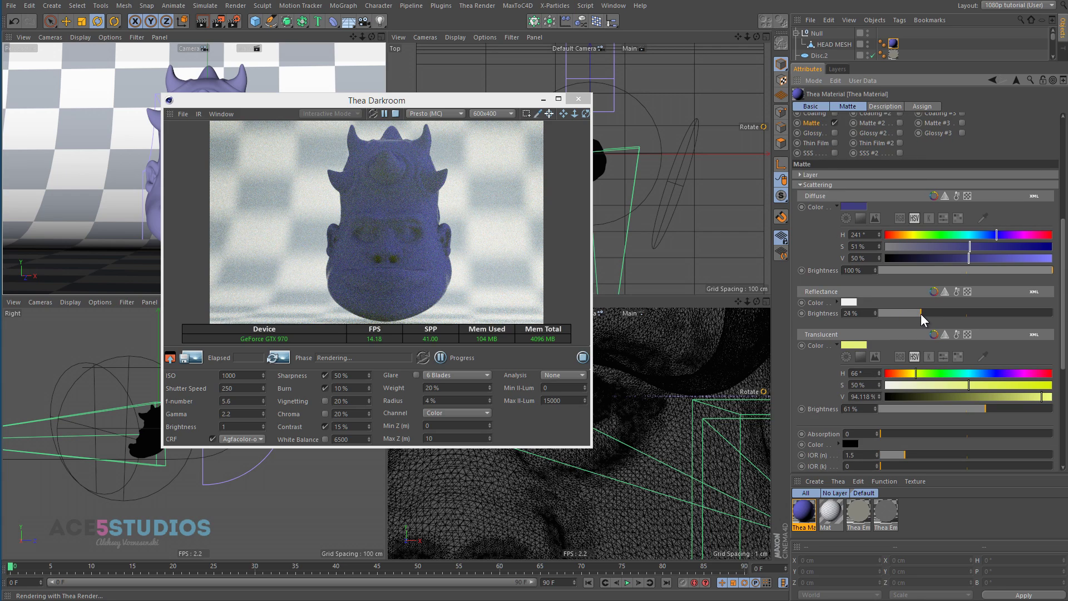
left_click_drag(921, 314, 942, 313)
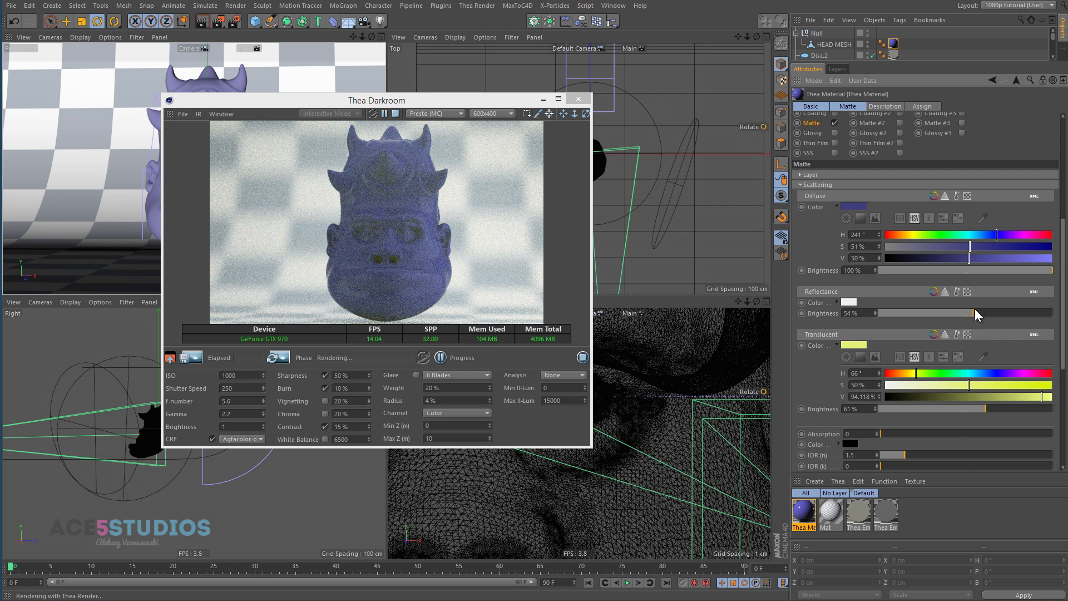
scroll(818, 385, "down", 2)
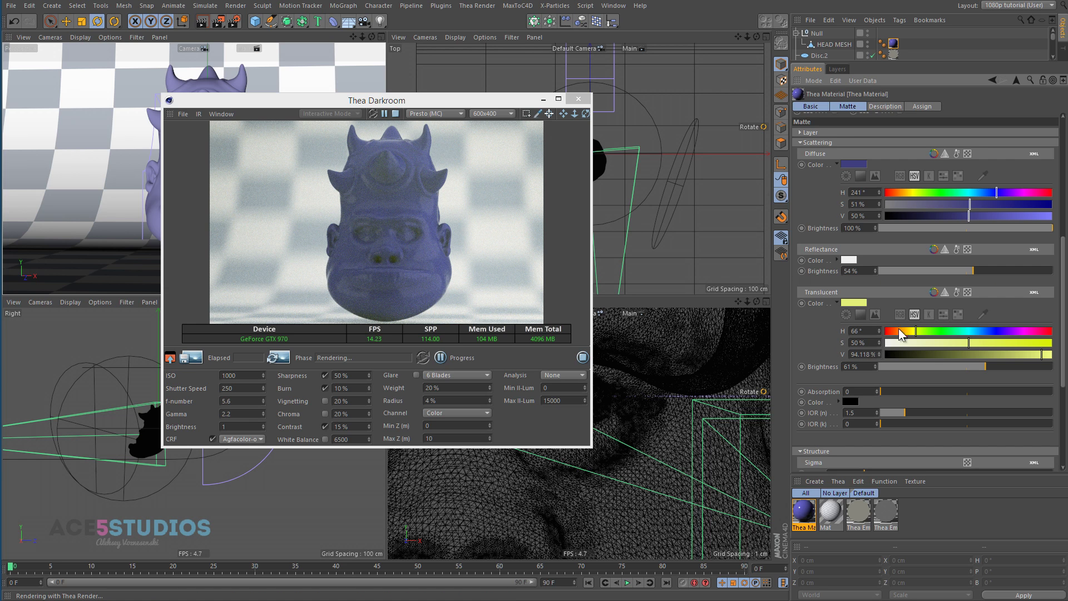
scroll(852, 364, "down", 5)
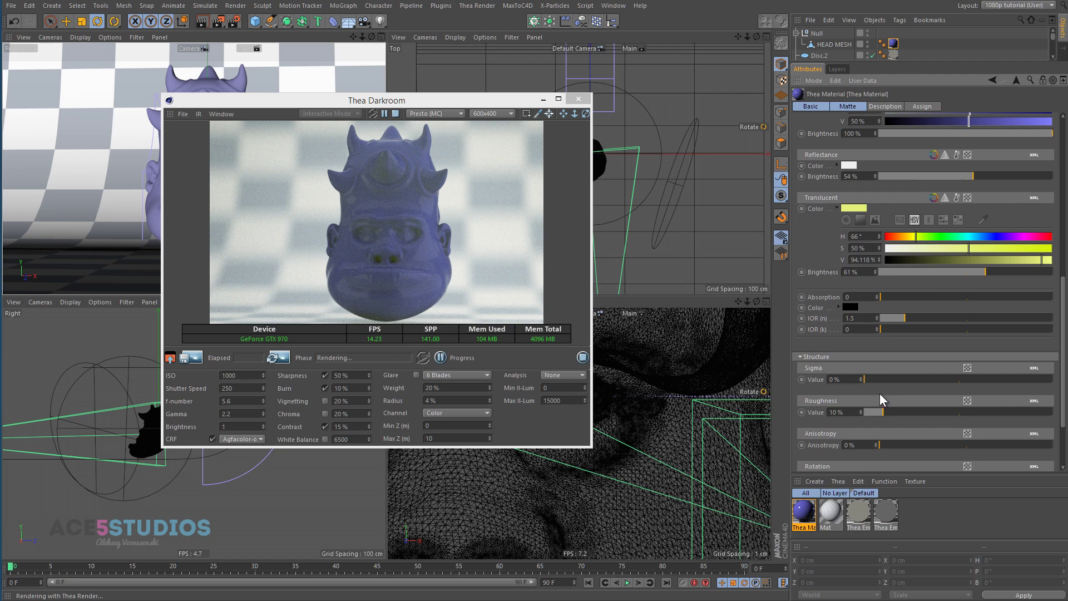
Set translucent brightness to 0% and reflectance brightness to 100%, then try several roughness values.
left_click_drag(929, 273, 866, 274)
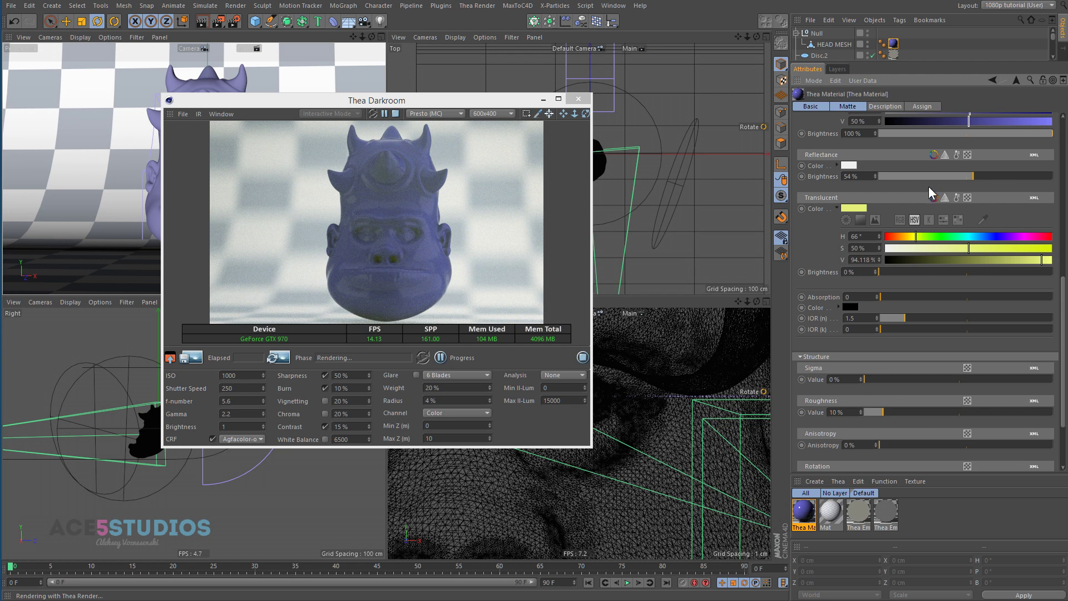
left_click(975, 176)
left_click_drag(1004, 177, 1052, 177)
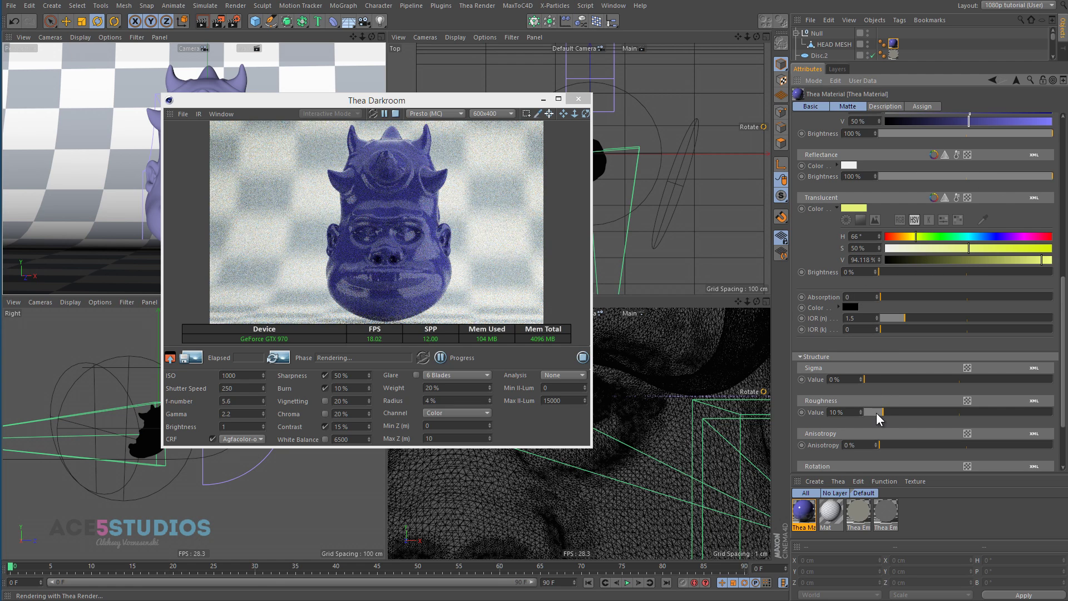
left_click_drag(880, 410, 856, 410)
left_click_drag(885, 415, 1007, 413)
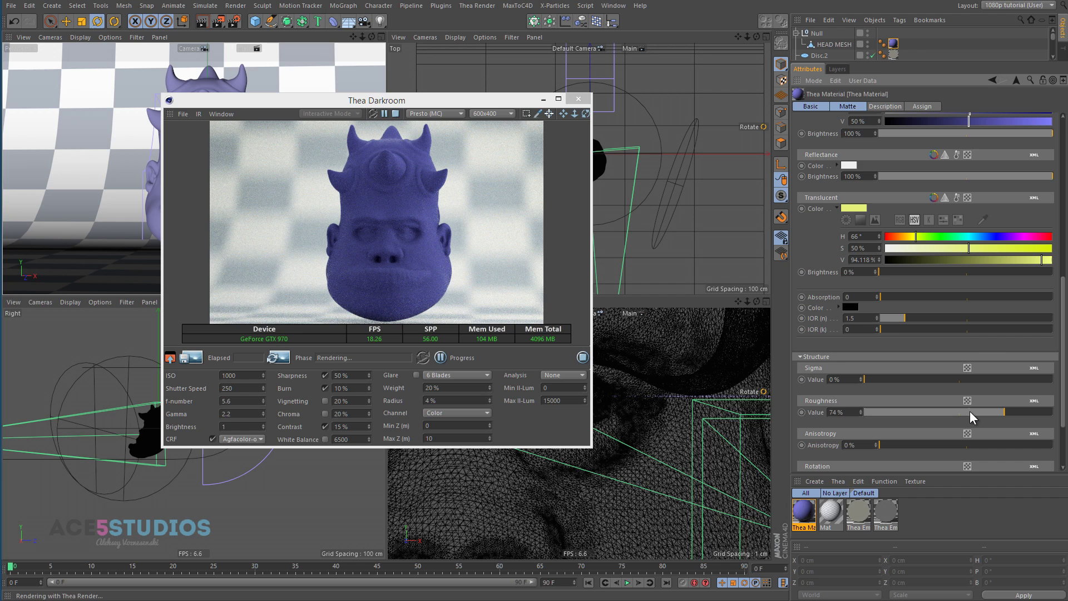
left_click_drag(969, 412, 964, 411)
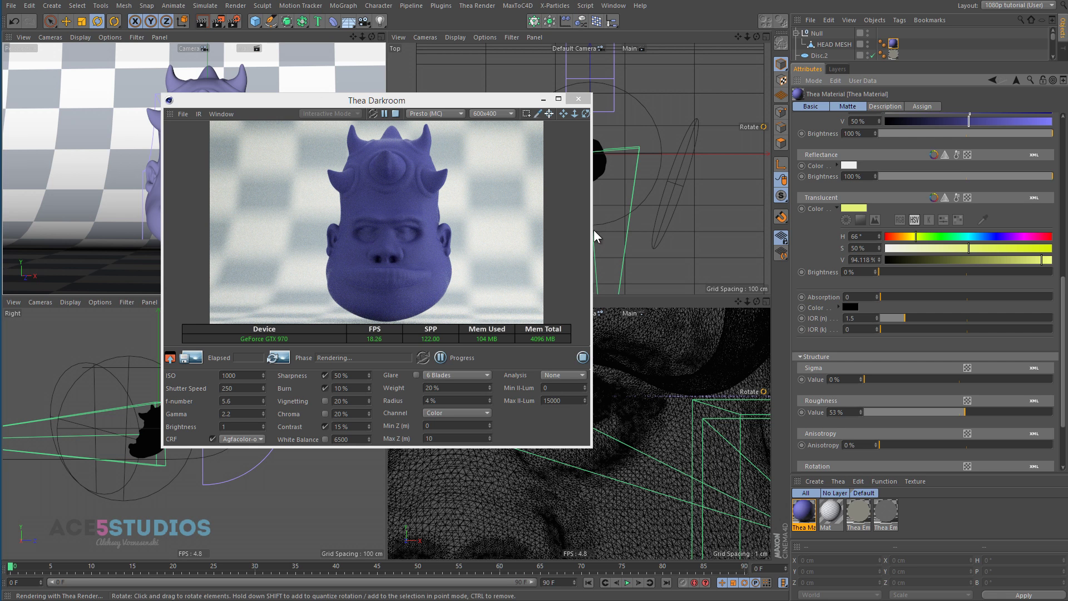
Try some translucency and roughness again, ending at 0% translucency and 0% roughness.
left_click_drag(892, 271, 974, 265)
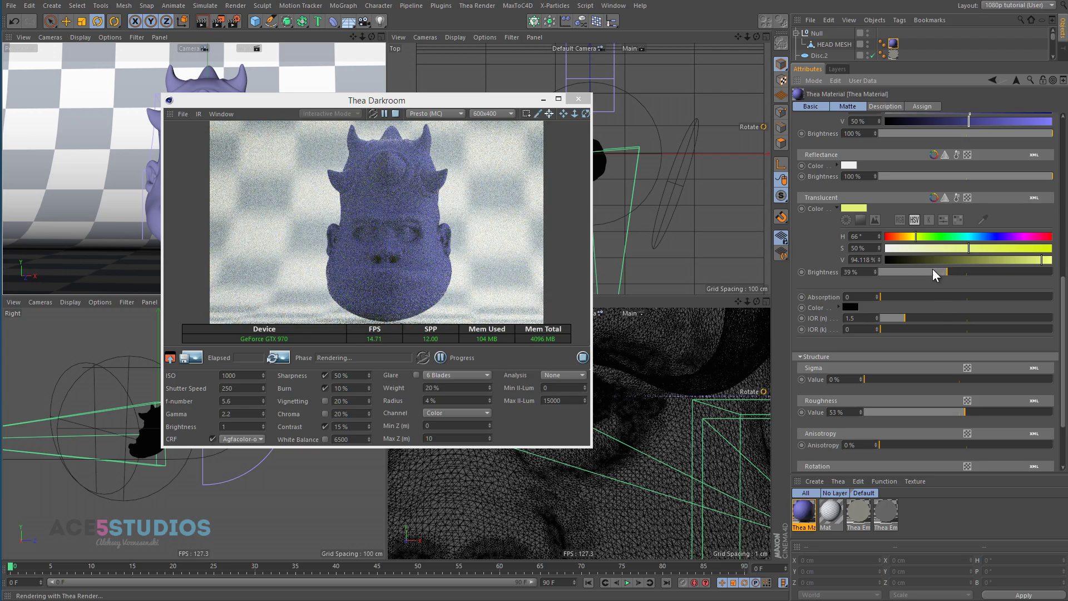
left_click_drag(933, 271, 796, 265)
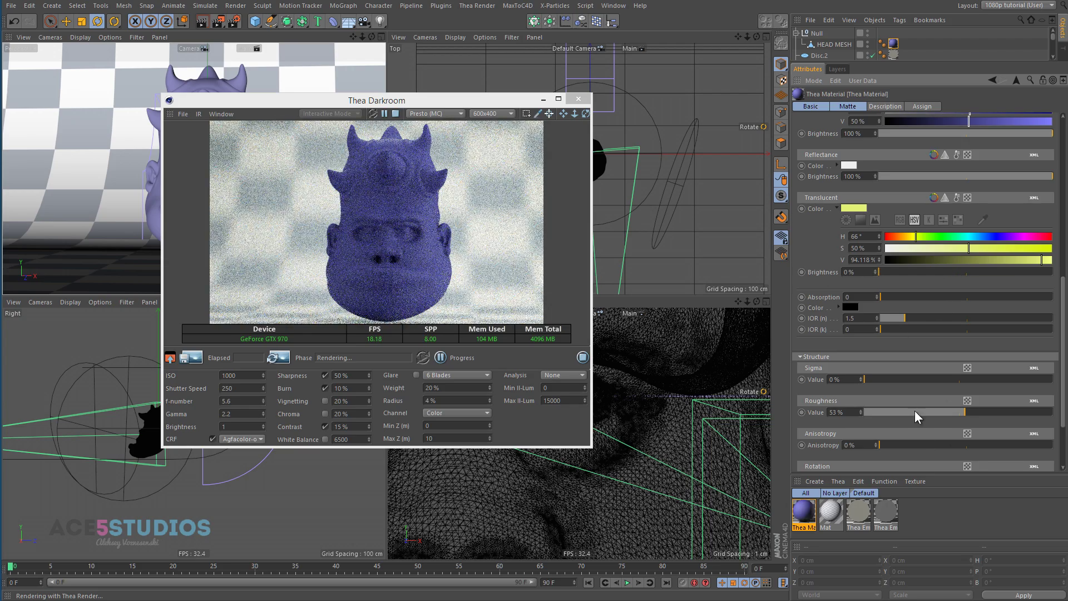
left_click_drag(915, 411, 855, 413)
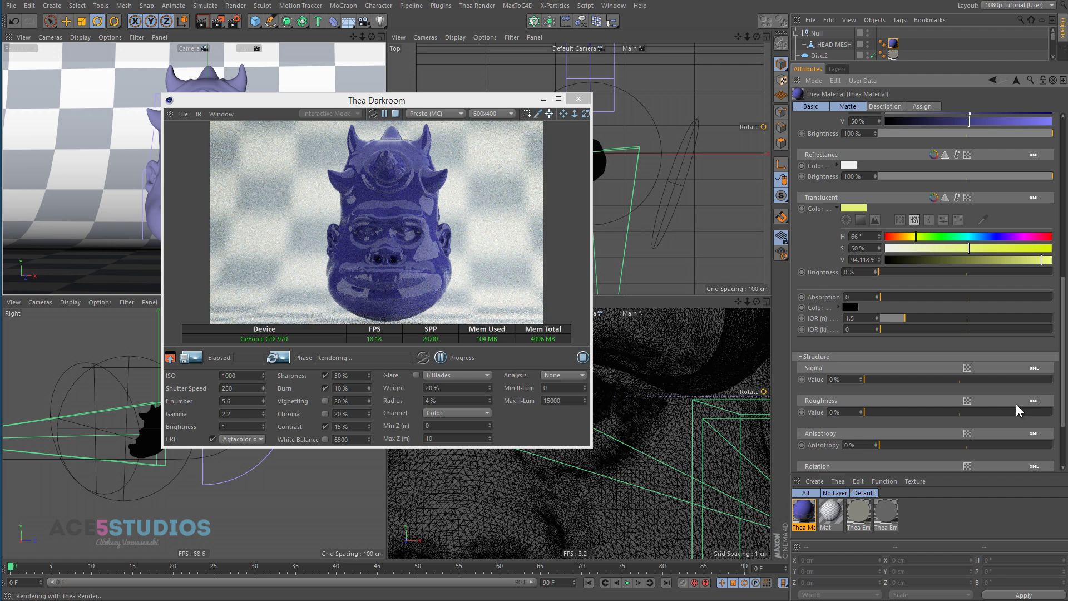
mouse_move(913, 406)
left_mouse_down()
mouse_move(942, 409)
mouse_move(836, 401)
left_mouse_up()
scroll(822, 251, "up", 3)
scroll(828, 300, "up", 2)
scroll(835, 343, "up", 1)
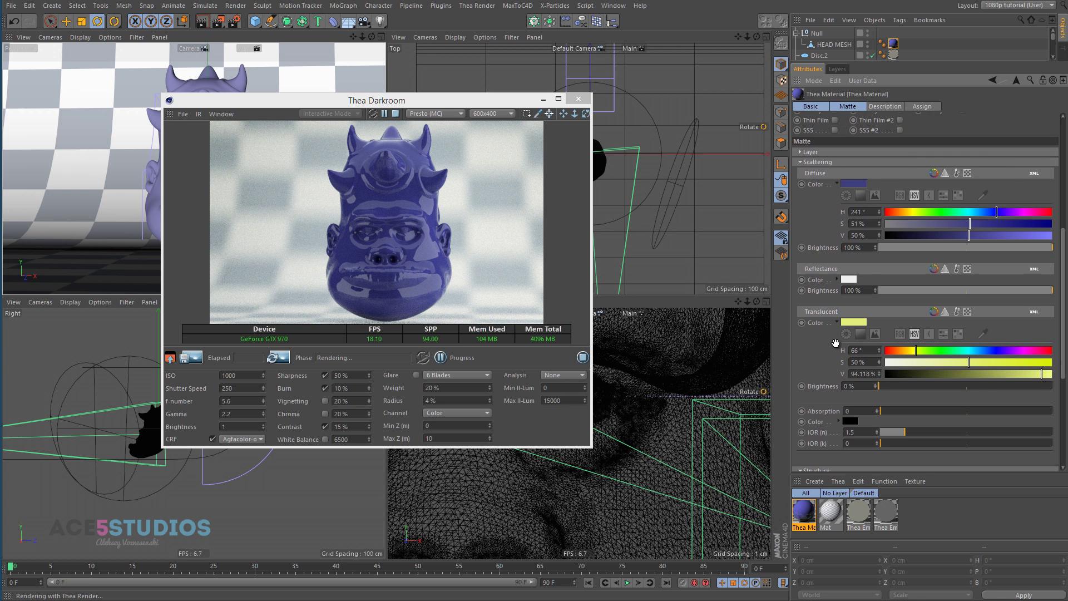
scroll(836, 343, "up", 1)
scroll(825, 235, "up", 1)
scroll(835, 196, "up", 2)
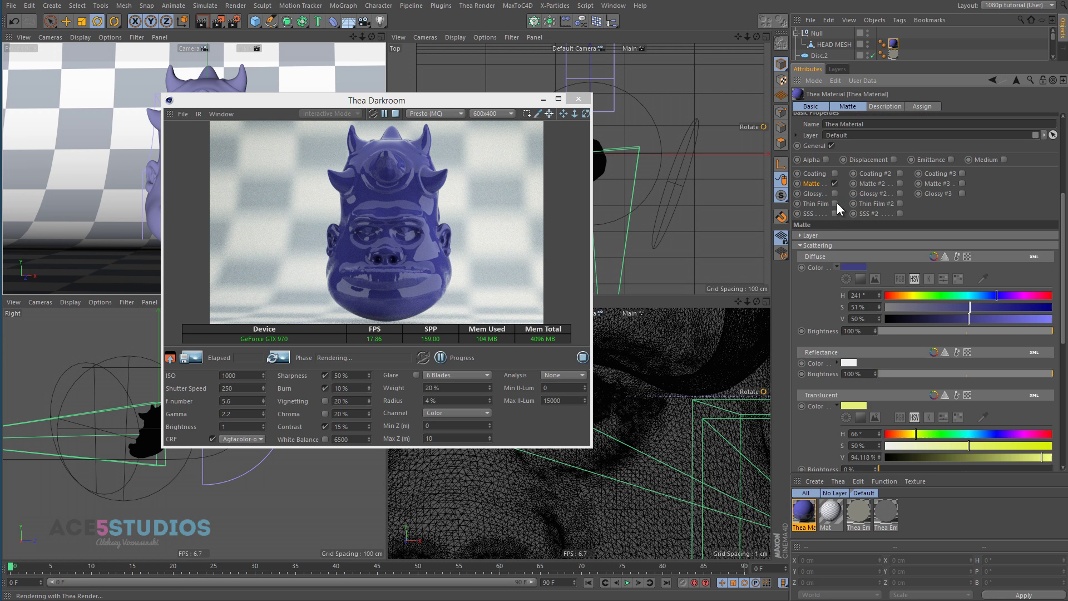
Disable Matte and enable a single Glossy layer, adding then deleting a Basic layer.
left_click(835, 182)
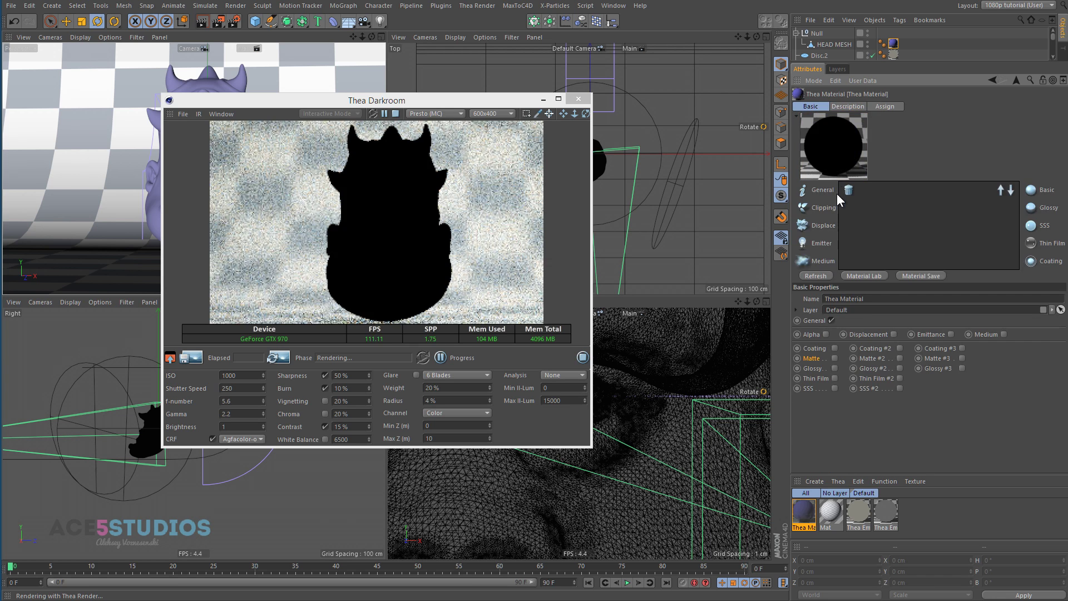
left_click(834, 368)
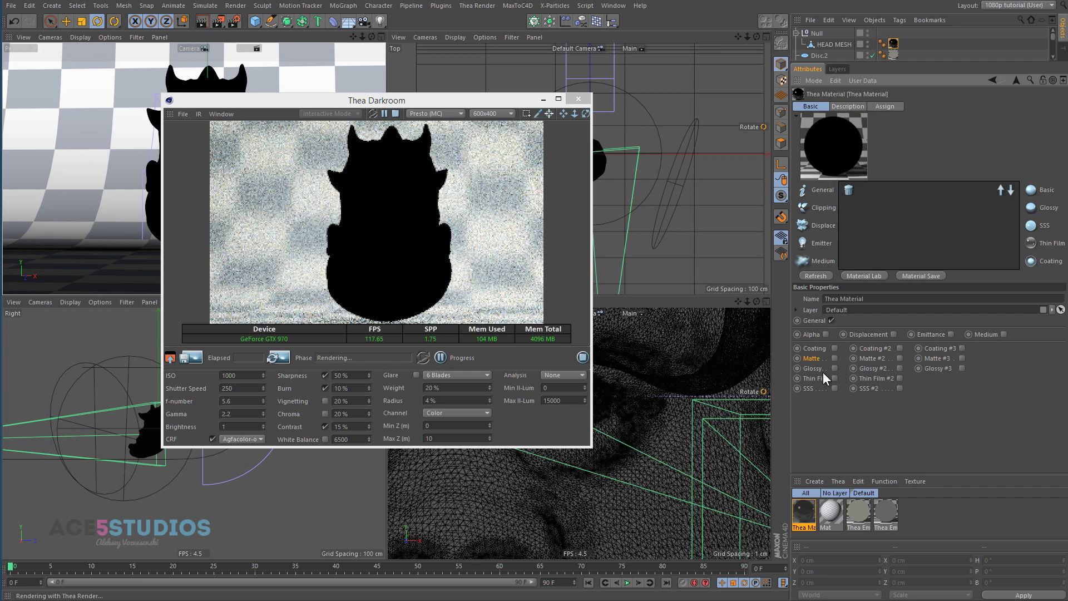
left_click(1041, 209)
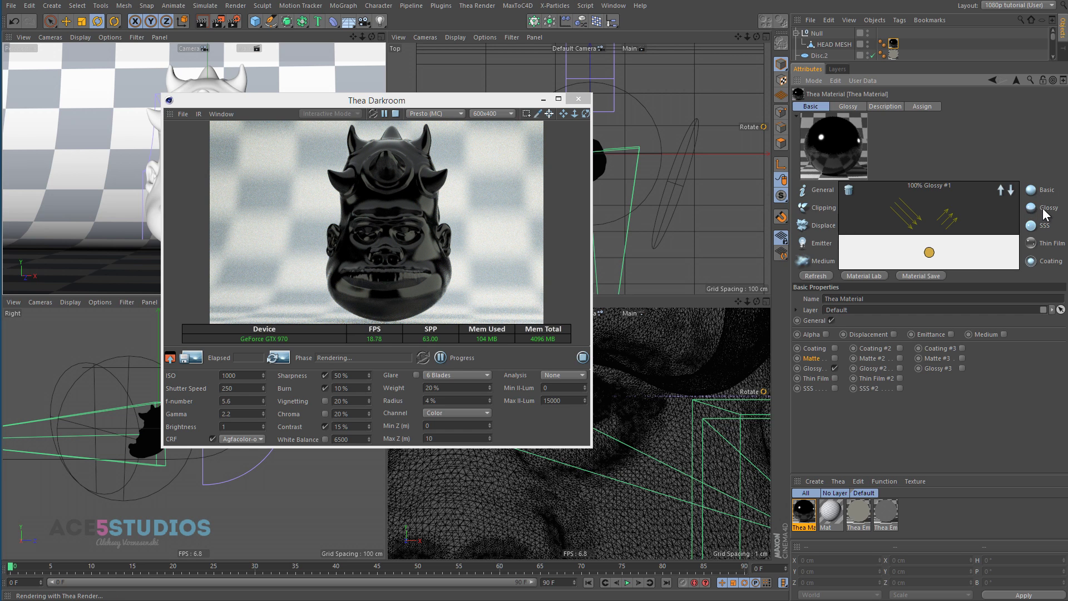
left_click(1031, 192)
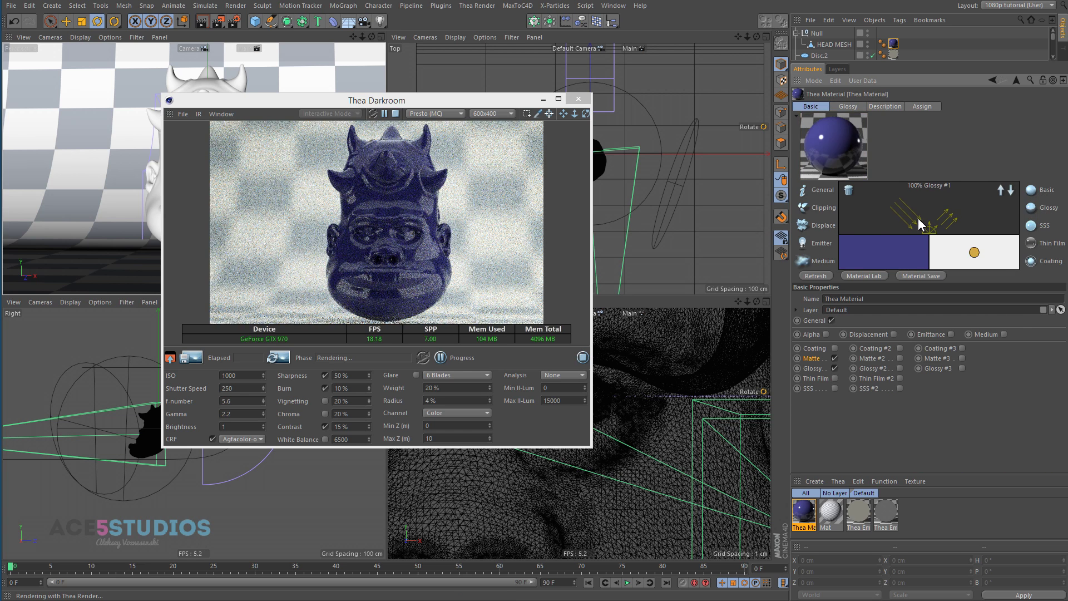
left_click(887, 251)
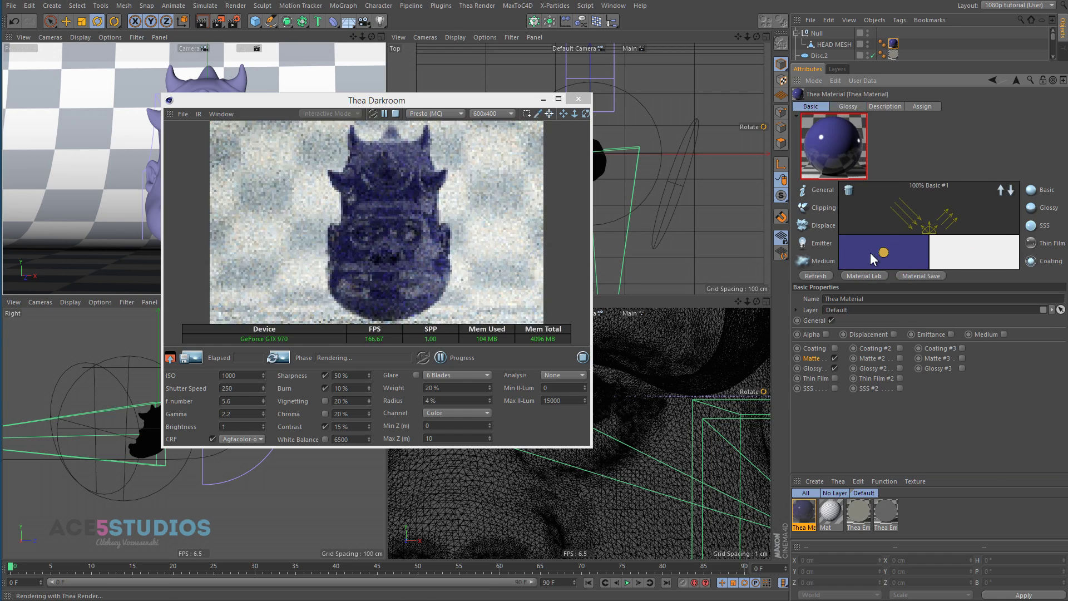
left_click(849, 190)
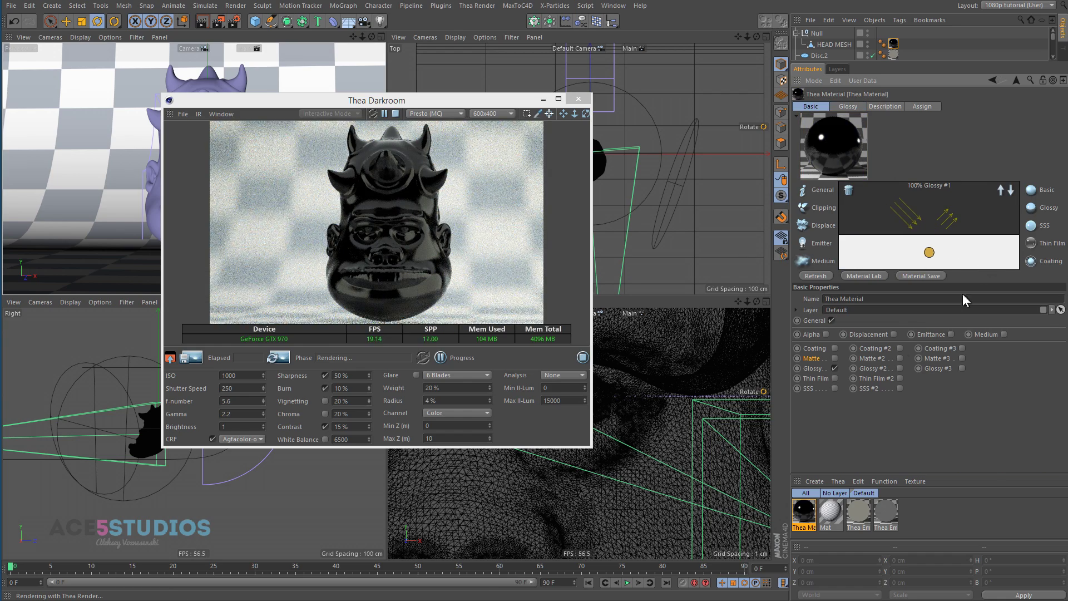
left_click(856, 104)
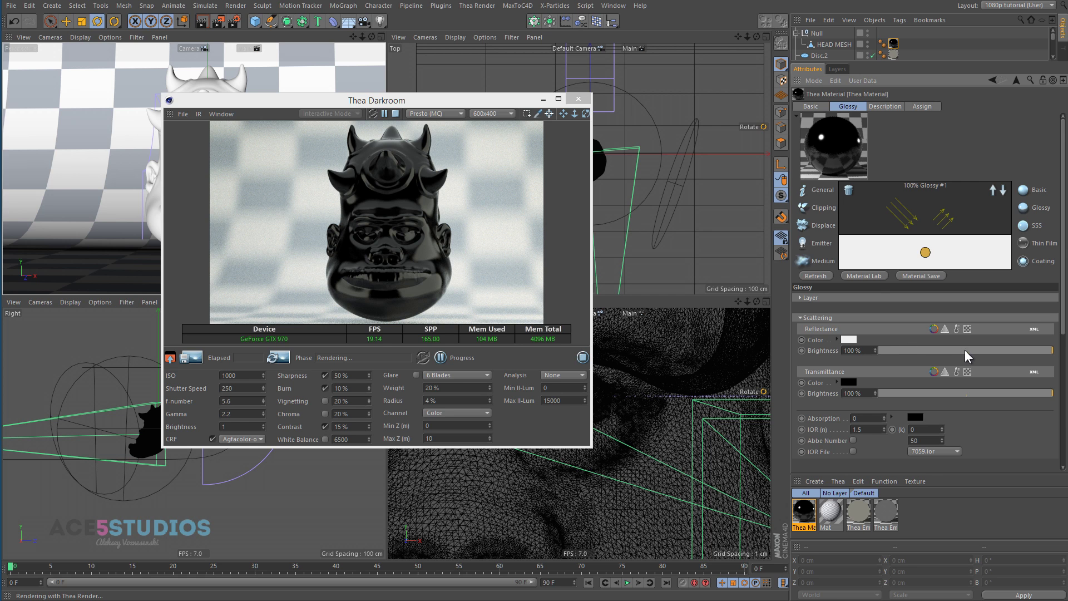
Set the glossy Reflectance colour to magenta (H 323°, S 94%).
mouse_move(965, 350)
left_mouse_down()
mouse_move(899, 350)
mouse_move(952, 356)
left_mouse_up()
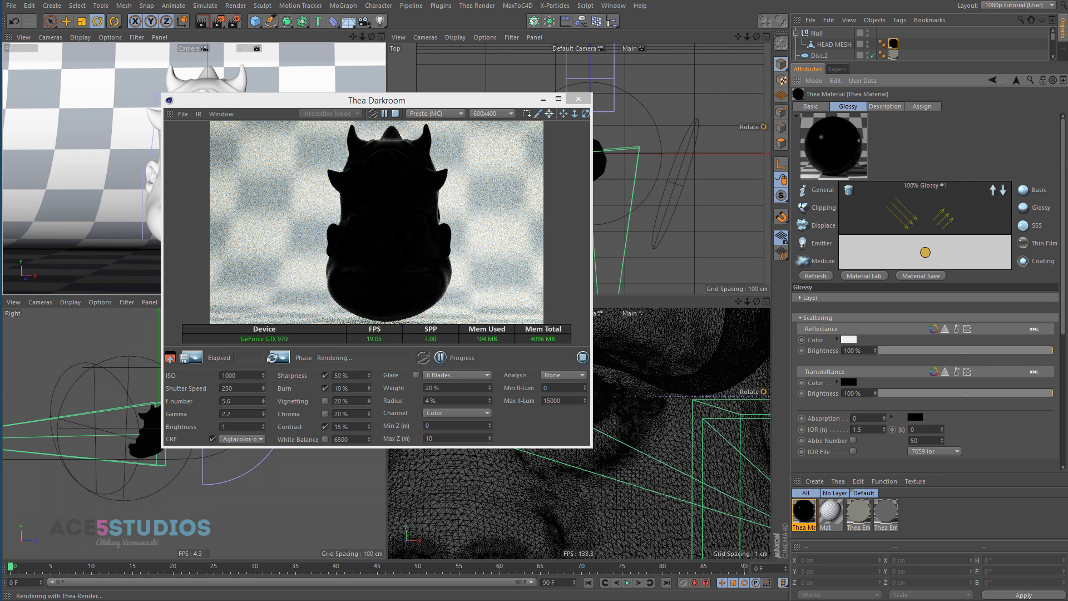
left_click(838, 339)
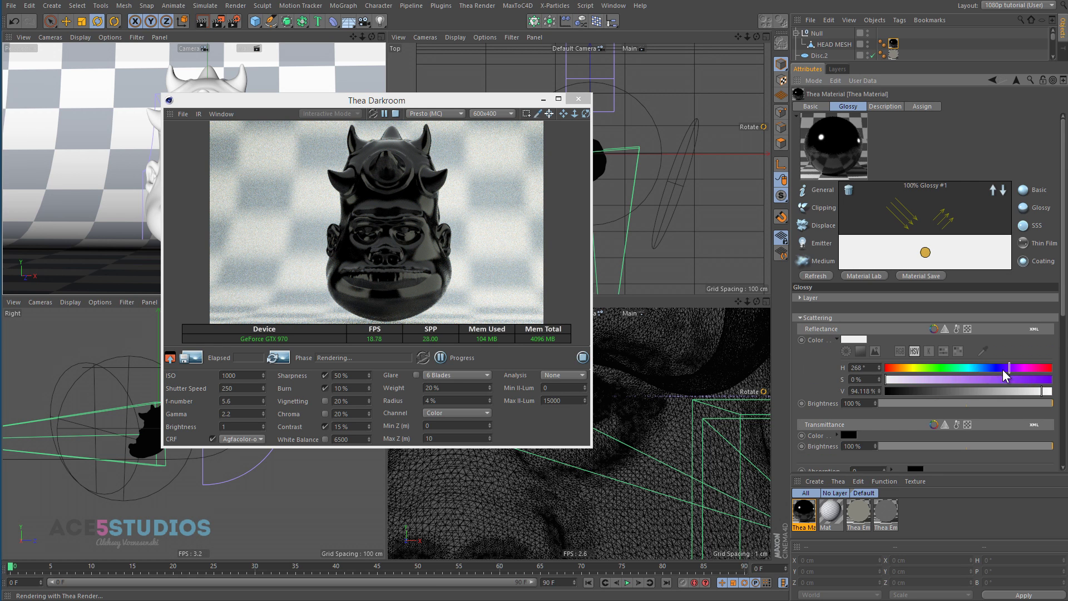
left_click_drag(1003, 368, 1035, 368)
left_click(1042, 379)
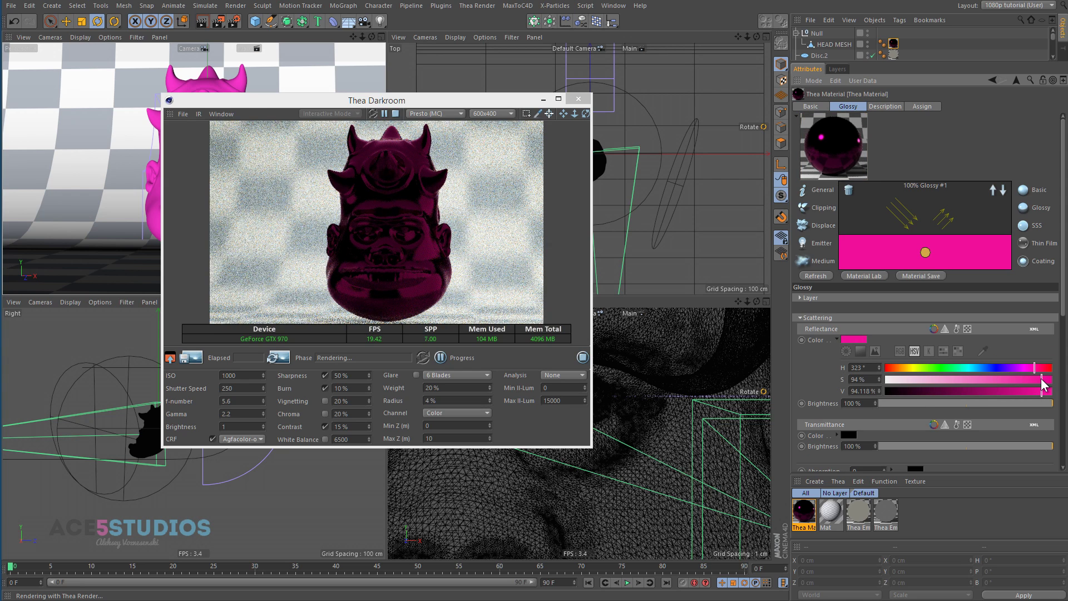
scroll(818, 377, "down", 3)
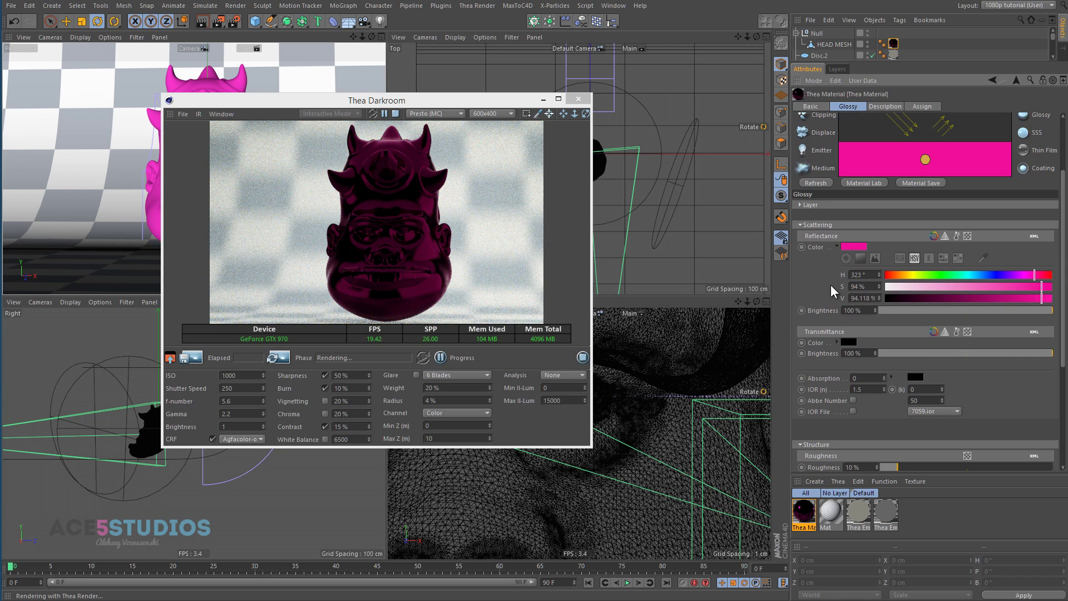
Set the Transmittance colour to full white (V 100%).
left_click(835, 341)
left_click_drag(942, 392, 1034, 395)
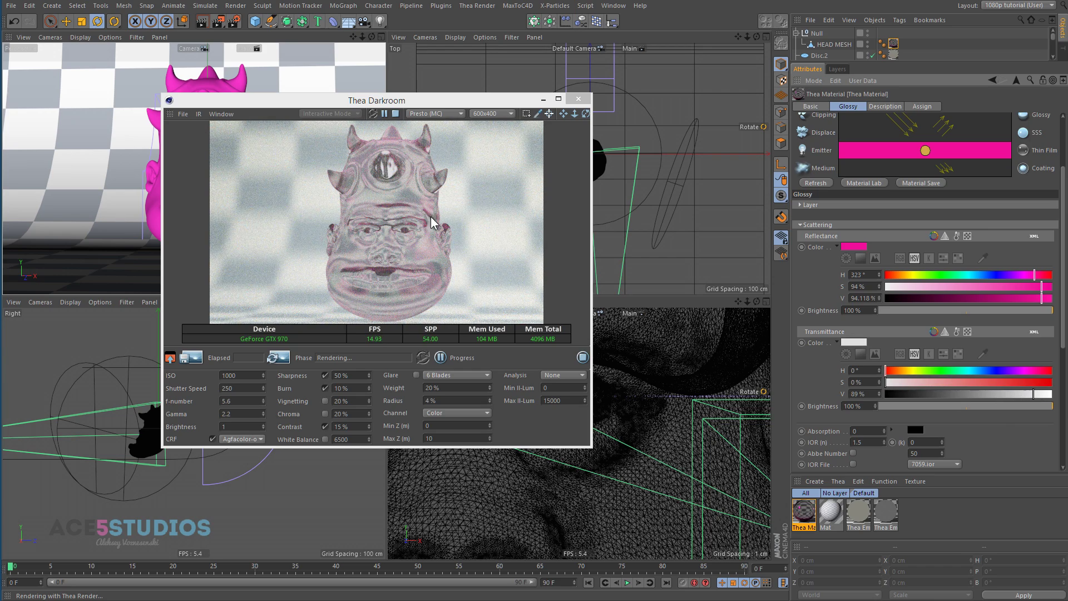
left_click(402, 236)
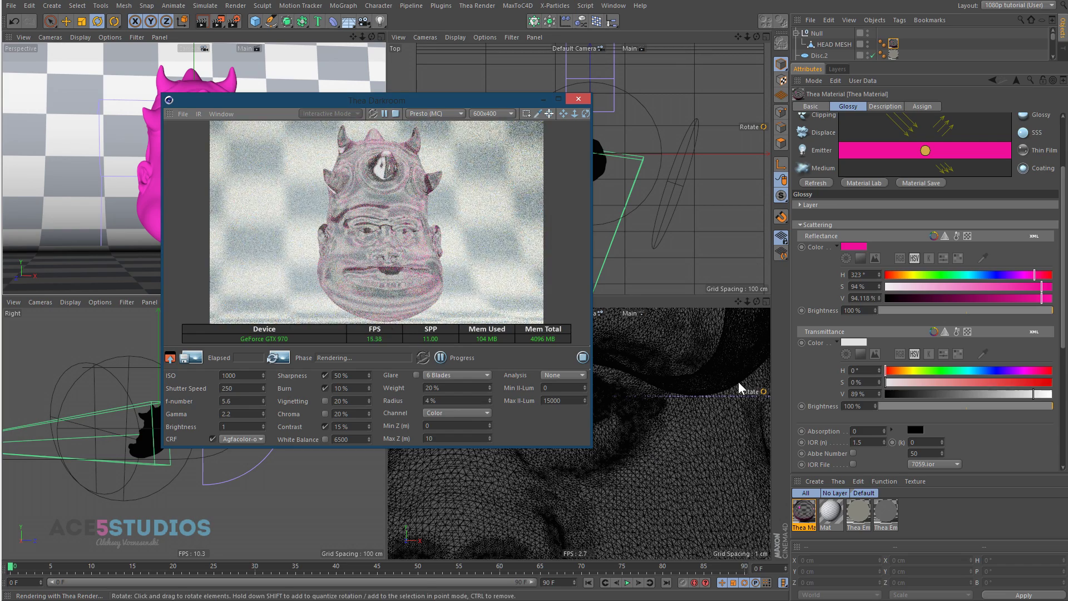
left_click_drag(1034, 393, 1064, 397)
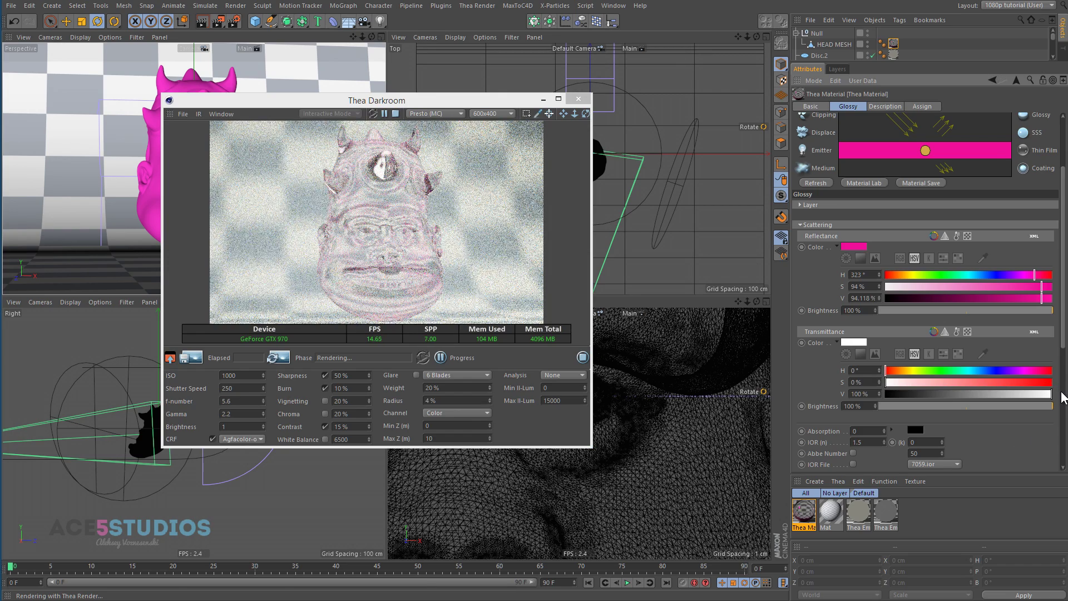
scroll(992, 454, "down", 3)
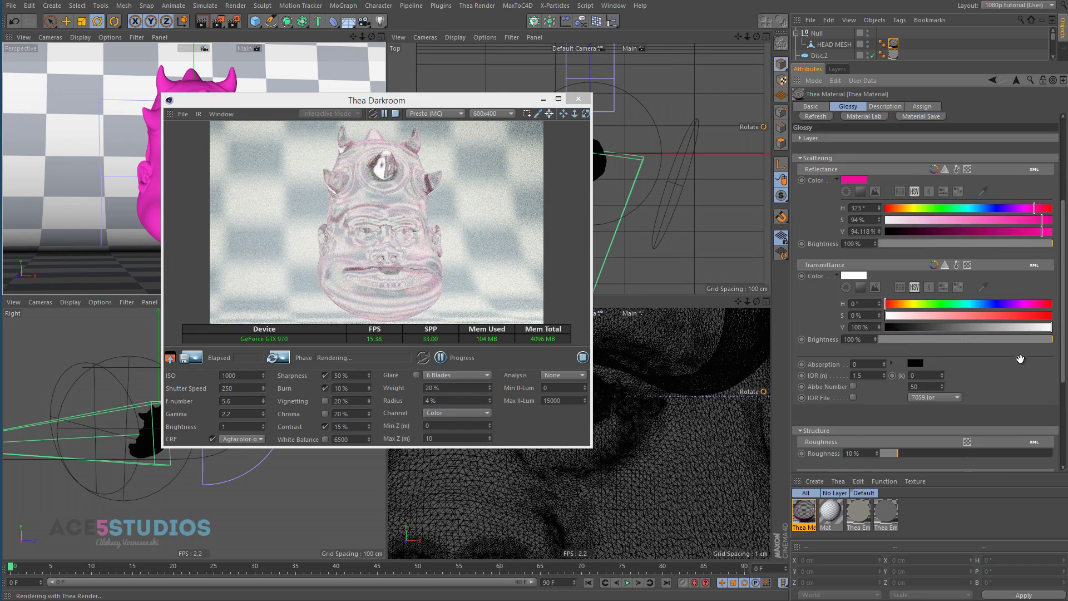
scroll(904, 388, "down", 2)
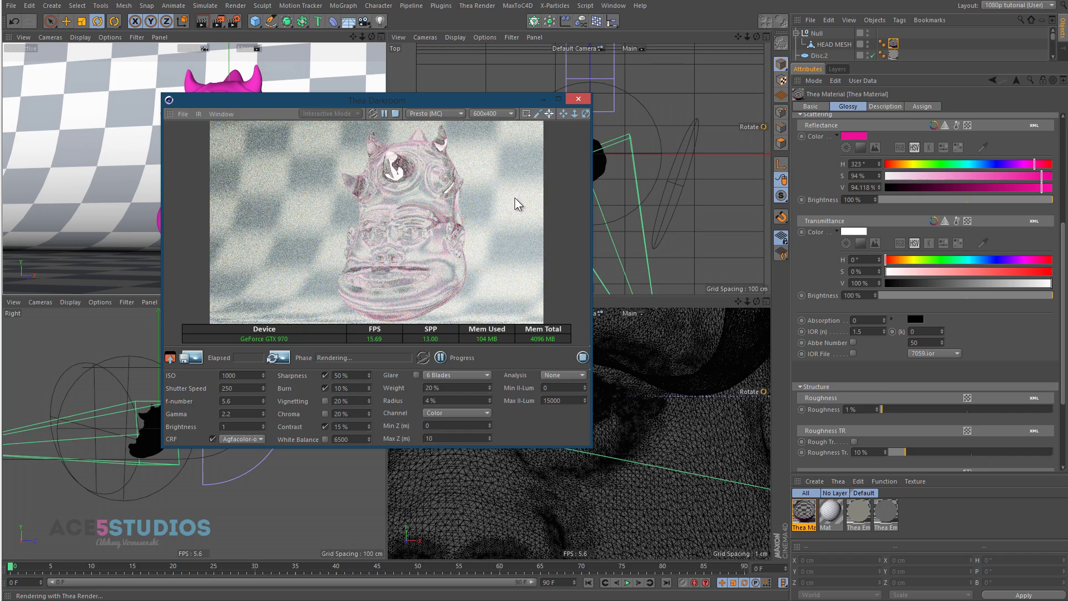
Try higher roughness, then make reflectance a muted green and transmittance 95%.
left_click_drag(913, 411, 962, 413)
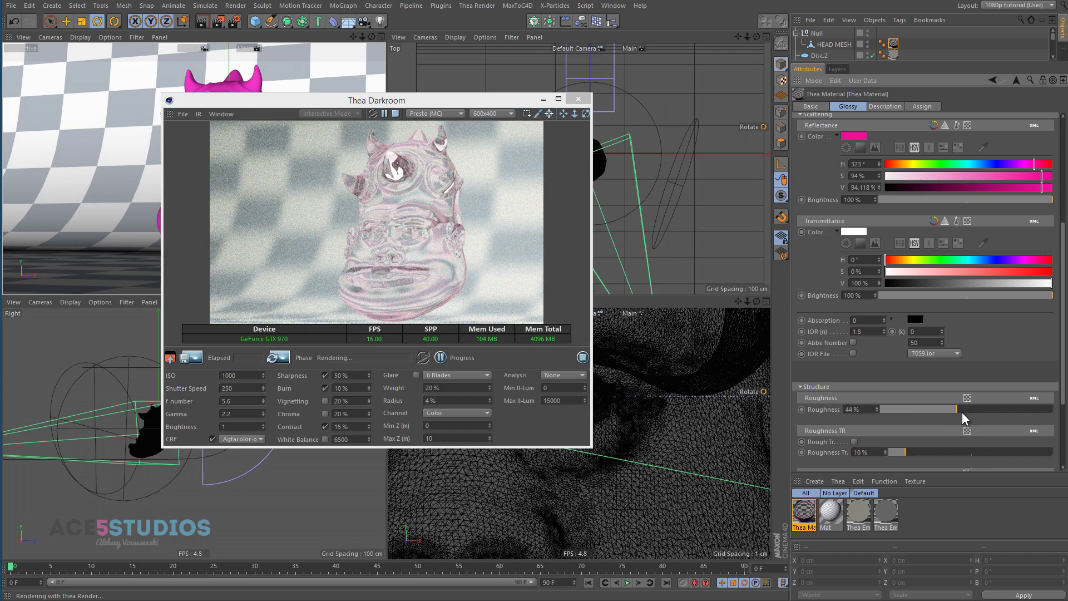
left_click_drag(410, 250, 500, 311)
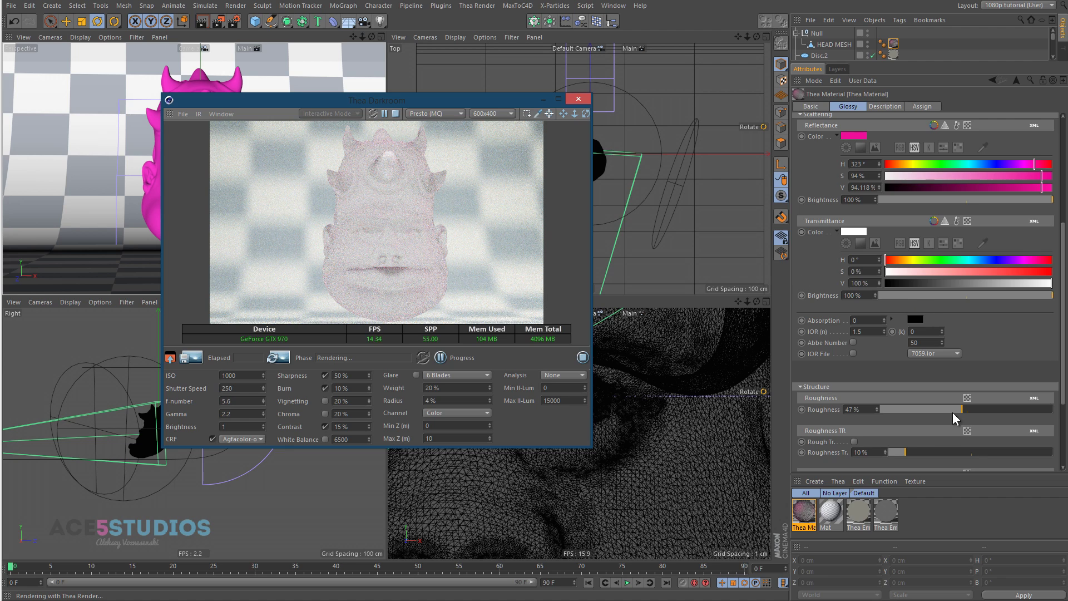
left_click_drag(953, 412, 935, 410)
left_click(945, 176)
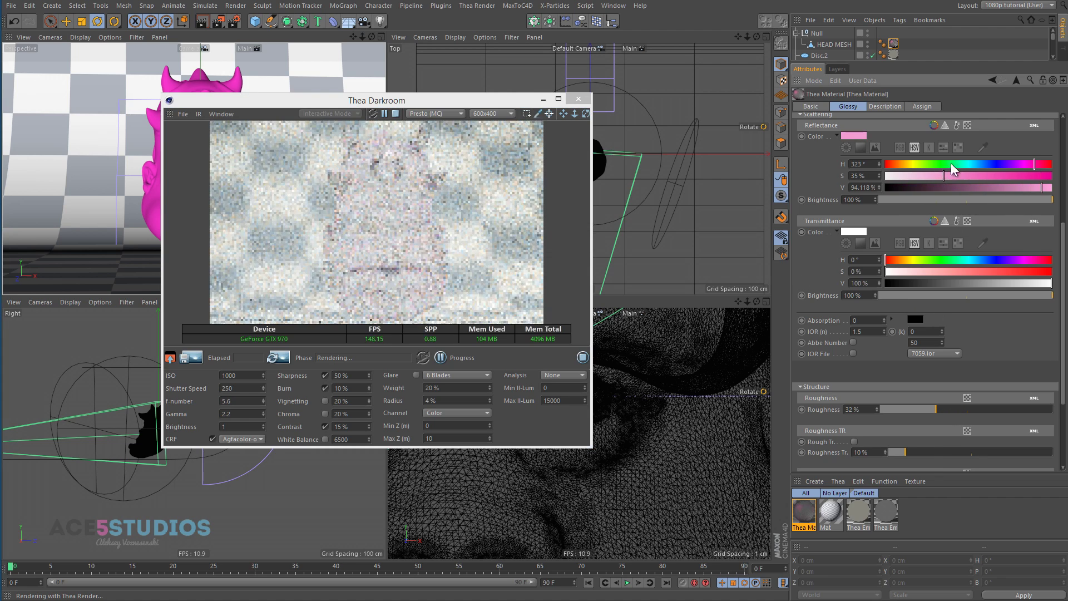
left_click(939, 165)
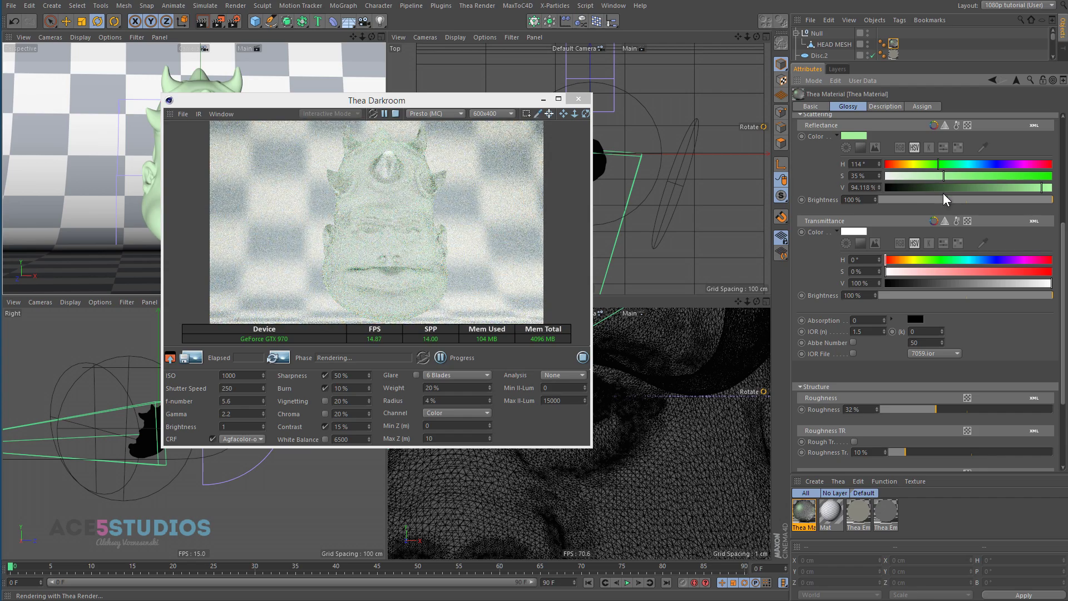
left_click_drag(966, 189, 961, 187)
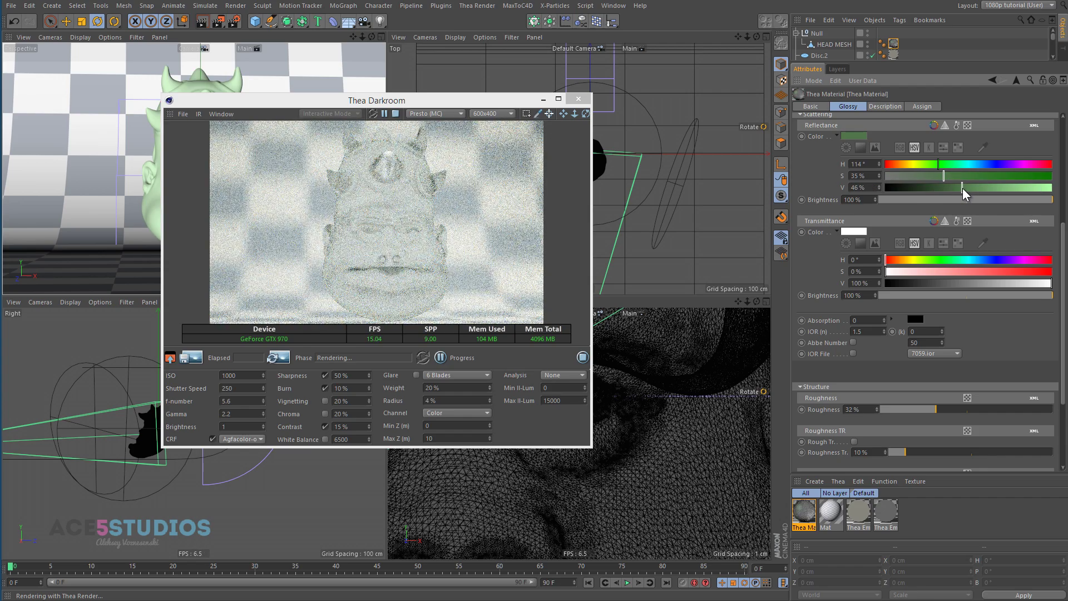
mouse_move(1043, 284)
left_mouse_down()
mouse_move(994, 283)
mouse_move(1044, 282)
left_mouse_up()
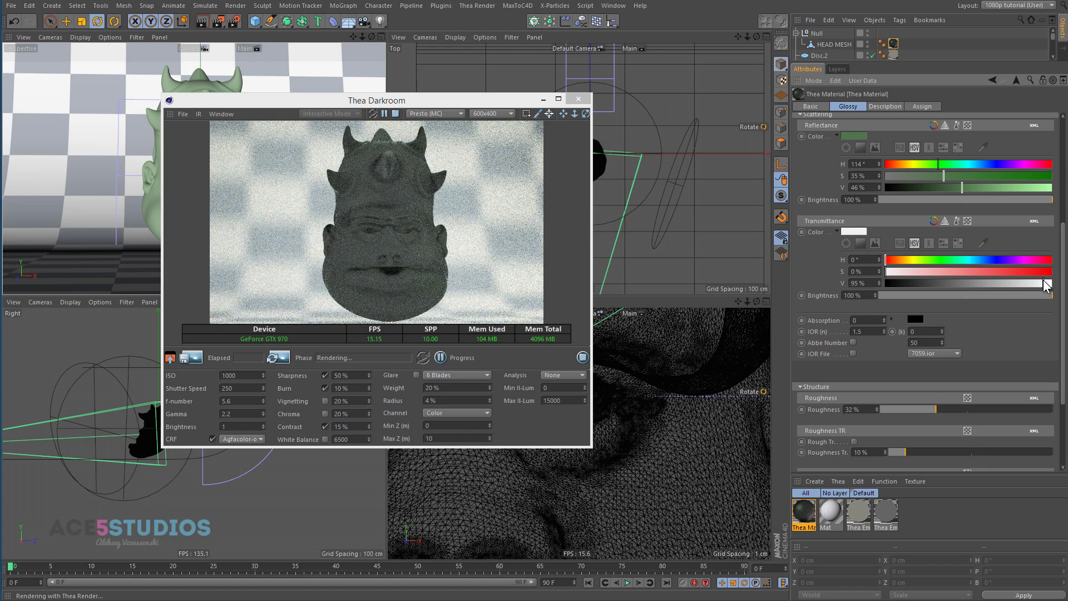
Lower Roughness to 3% and Roughness Tr. to 4%.
left_click_drag(910, 406, 897, 405)
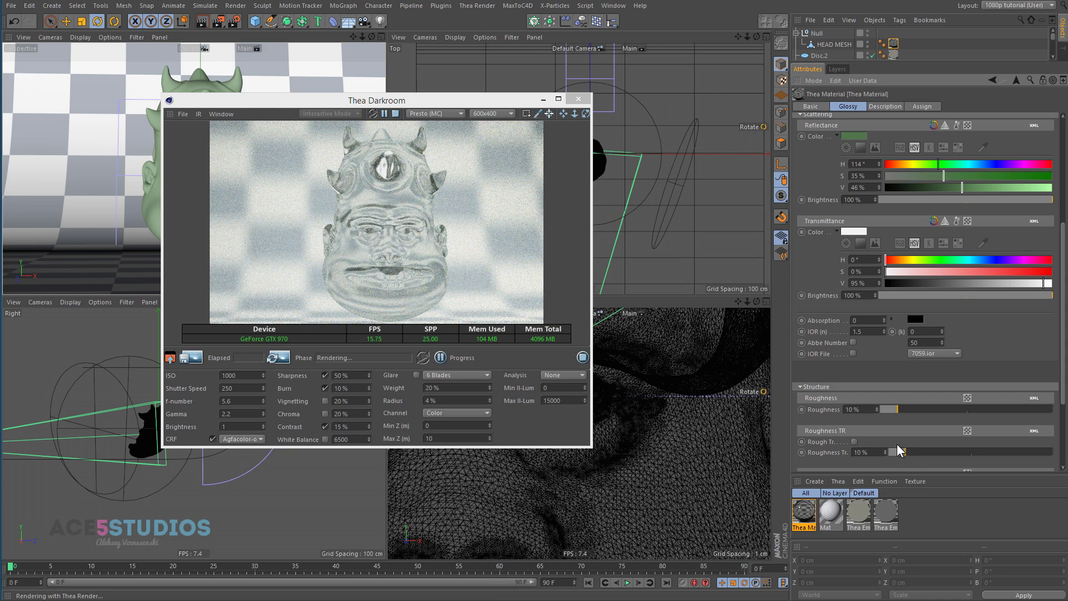
left_click_drag(889, 412, 887, 411)
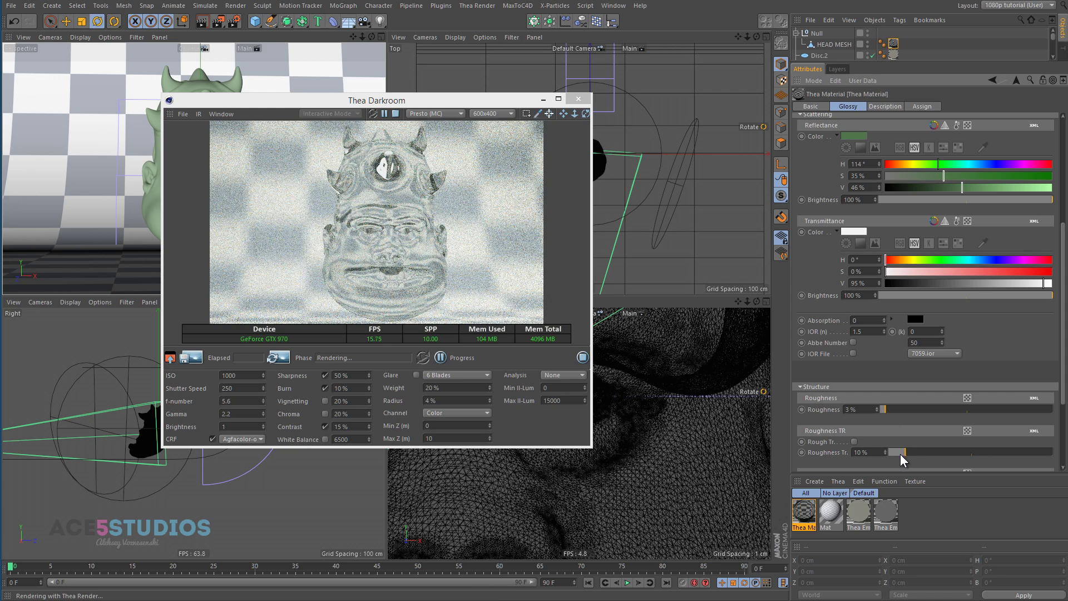
left_click_drag(900, 454, 896, 453)
Make transmittance black and reflectance pure white, and set IOR to 4.5.
double_click(873, 332)
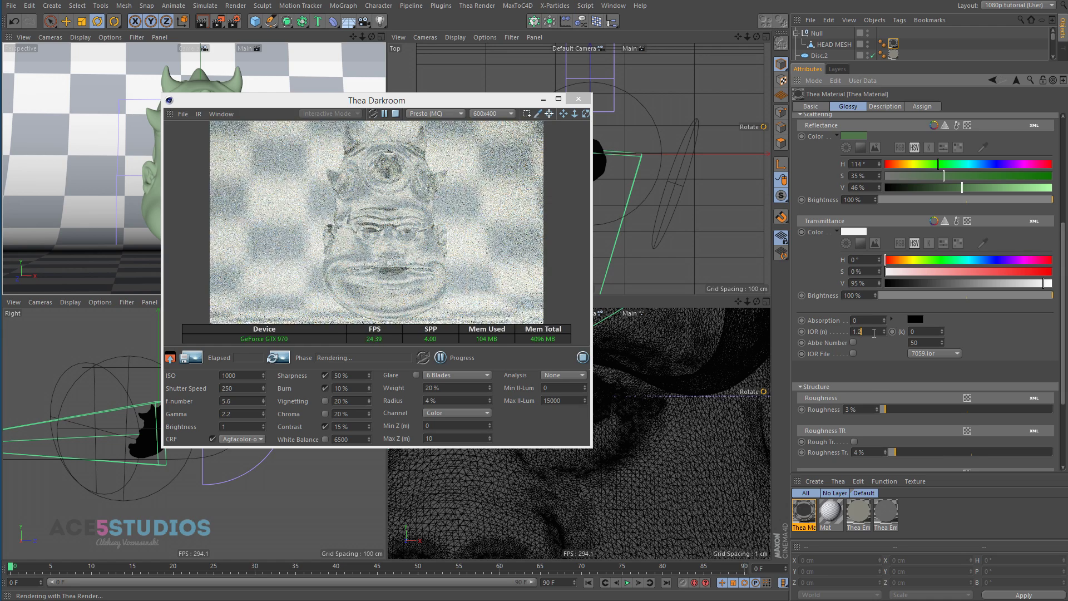
type("1.1")
key("Return")
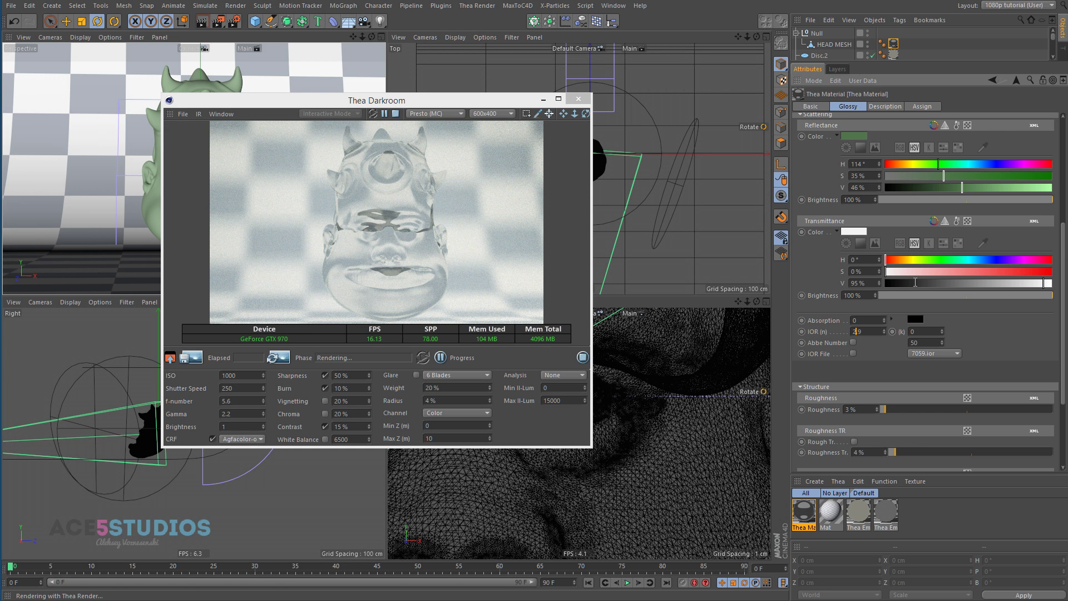
type(".1")
key("Return")
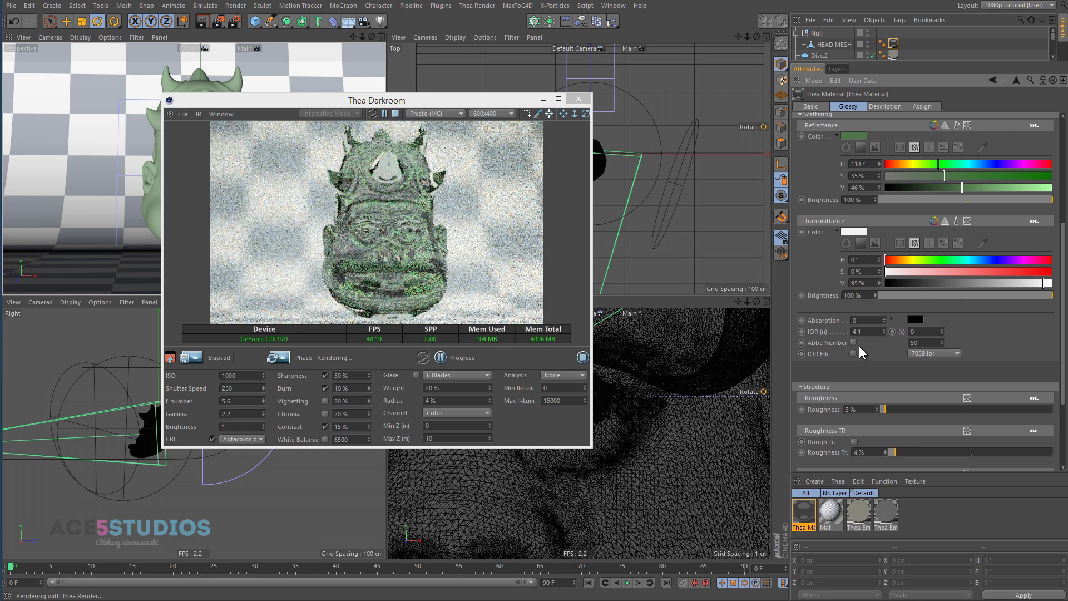
left_click_drag(932, 283, 841, 283)
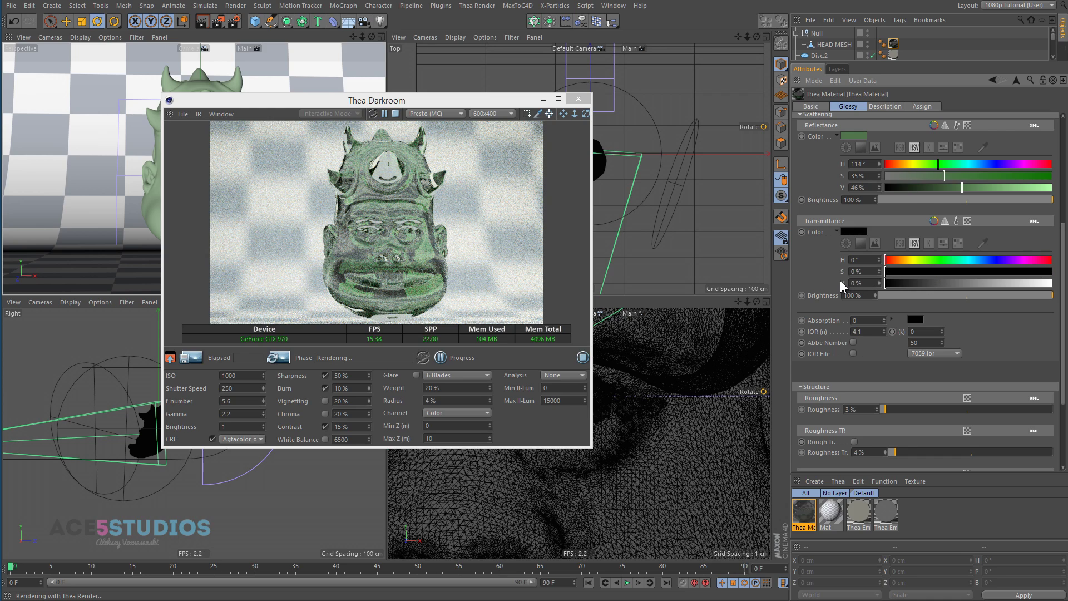
mouse_move(944, 176)
left_mouse_down()
mouse_move(913, 176)
mouse_move(1051, 187)
left_mouse_up()
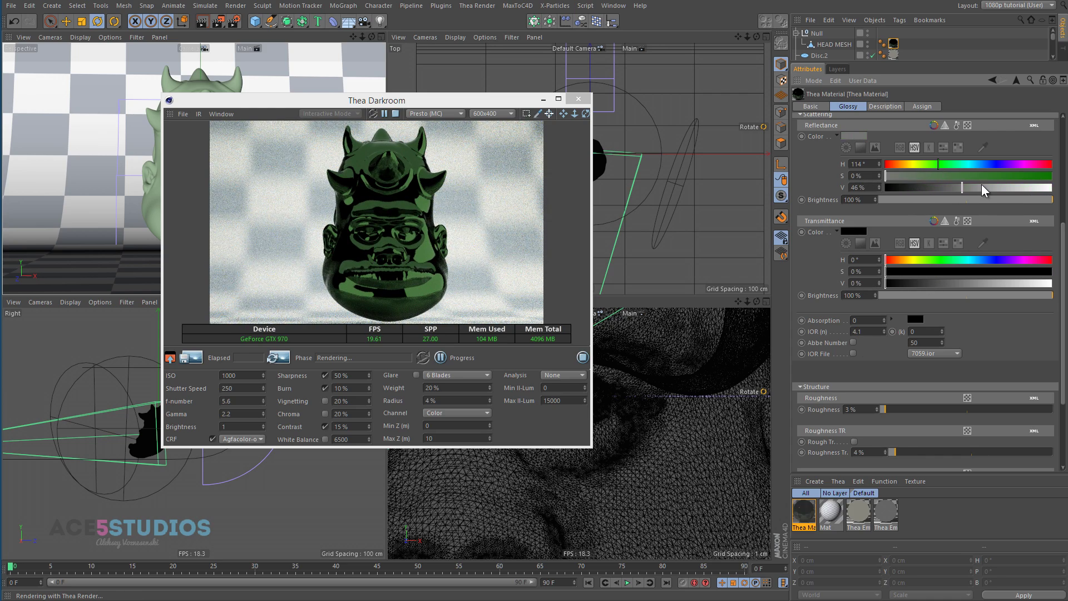
left_click_drag(981, 176, 887, 175)
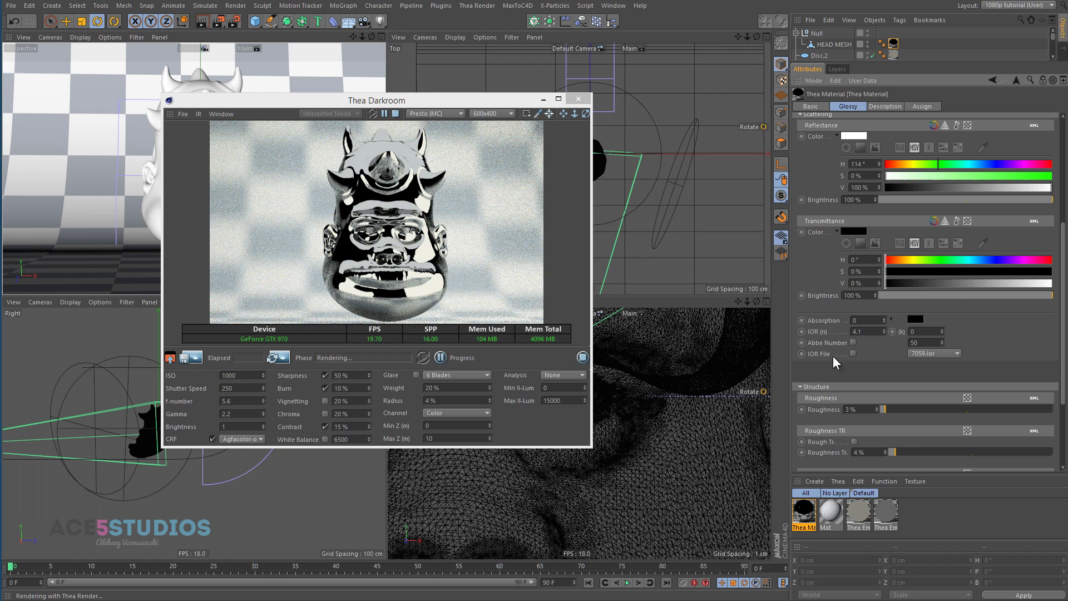
left_click(881, 328)
type("4.5")
key("Return")
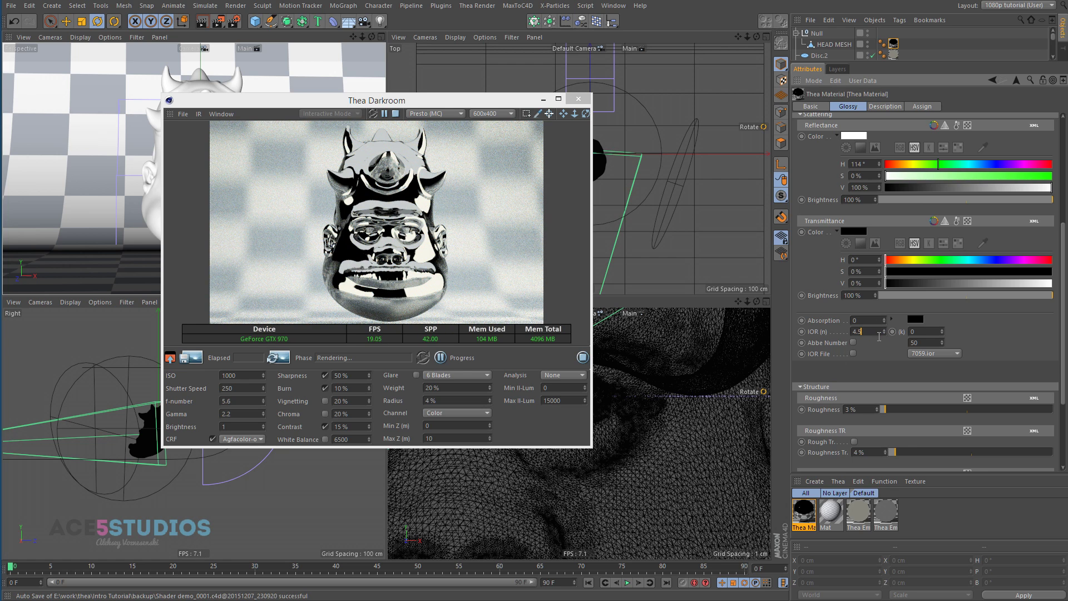
left_click_drag(455, 257, 318, 256)
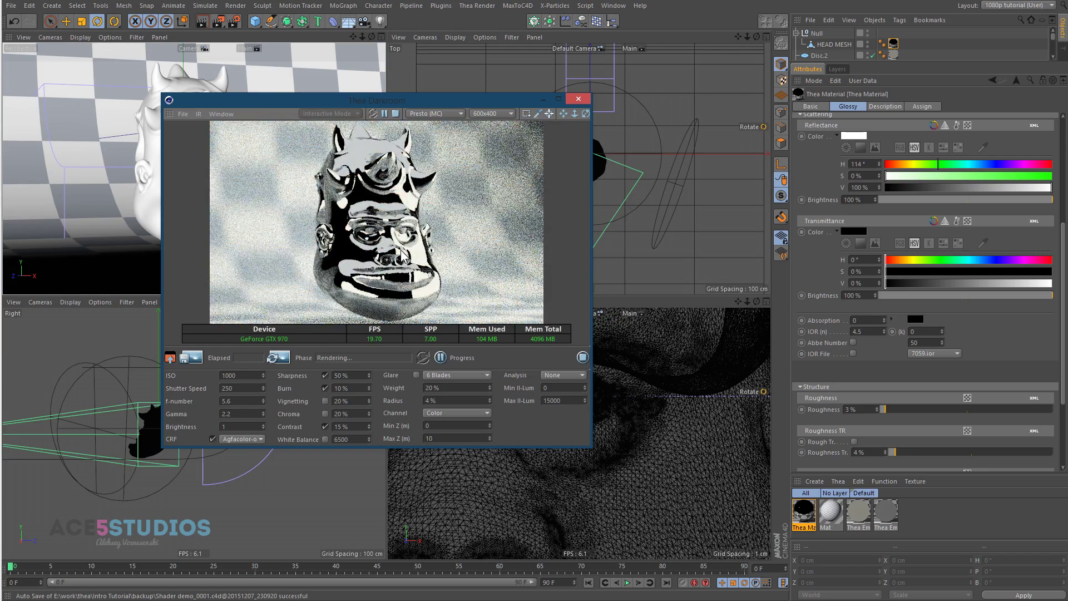
Orbit the camera, then show the material's Basic layers: Coating, Matte, Glossy, Thin Film, SSS.
mouse_move(318, 256)
left_mouse_down()
mouse_move(346, 253)
mouse_move(308, 262)
mouse_move(679, 178)
left_mouse_up()
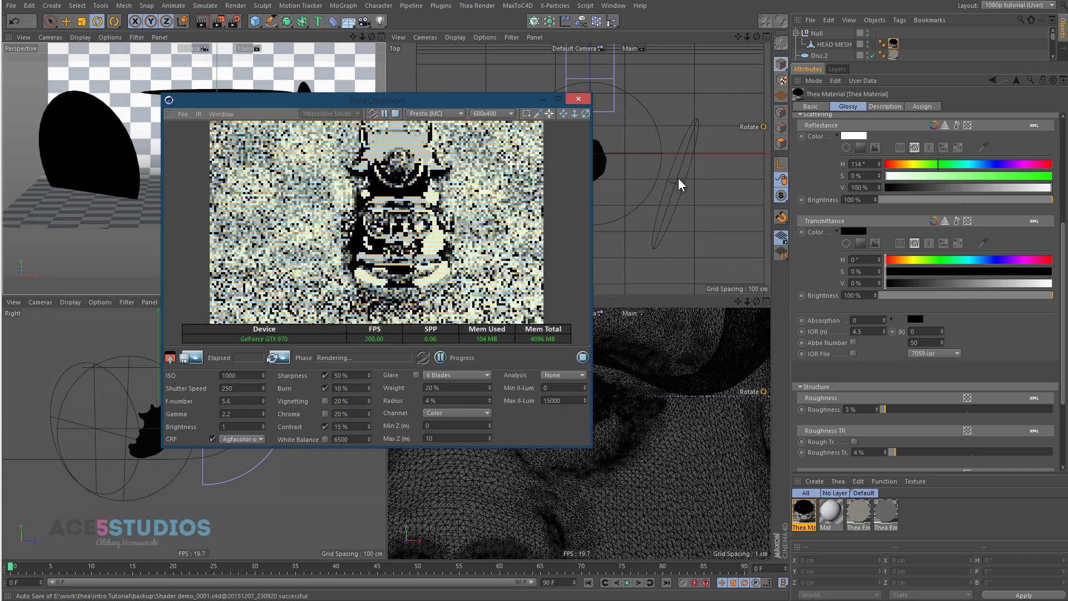
left_click(824, 105)
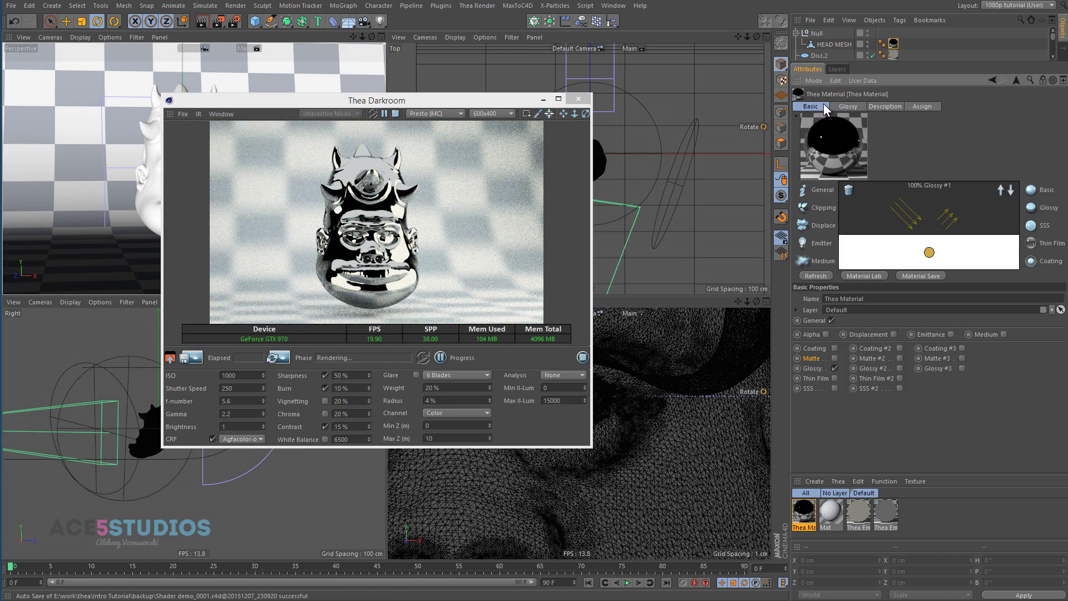
Swap the head material's Glossy layer for Thin Film and view its settings.
left_click(834, 368)
left_click(835, 378)
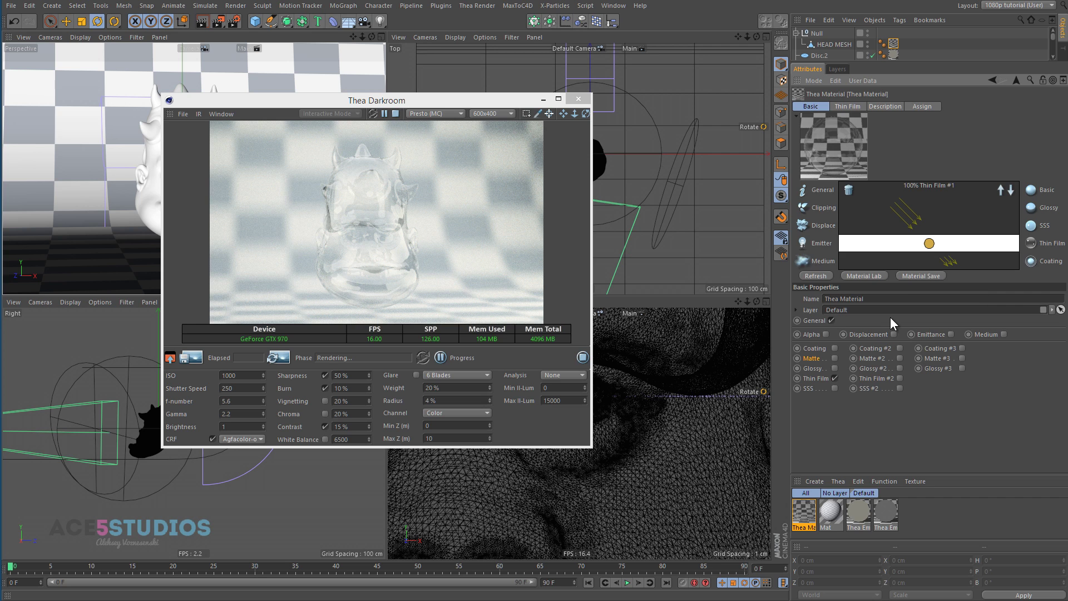
left_click(849, 107)
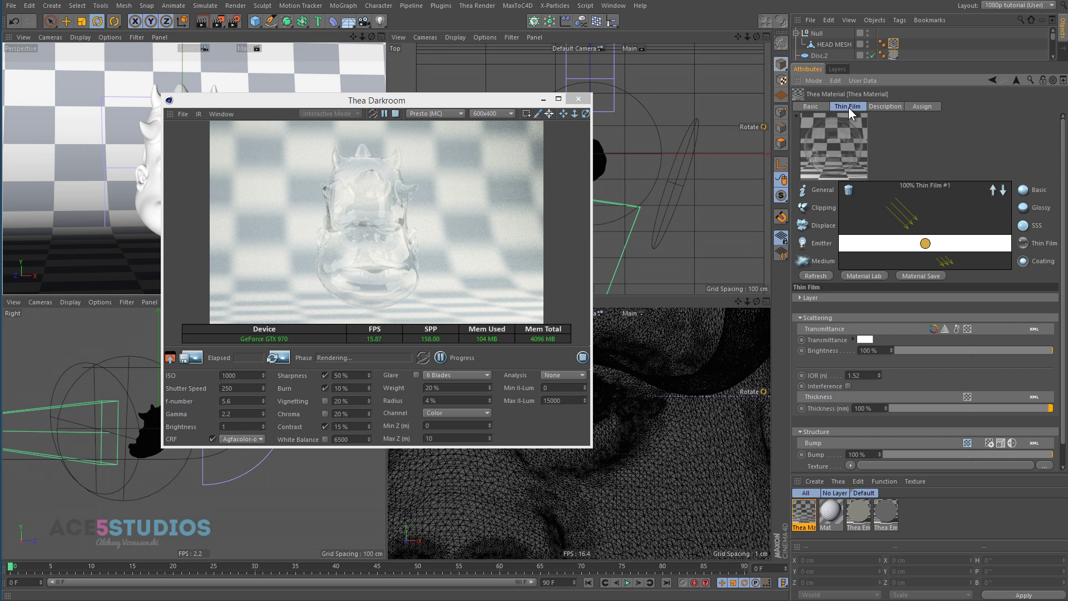
left_click(815, 107)
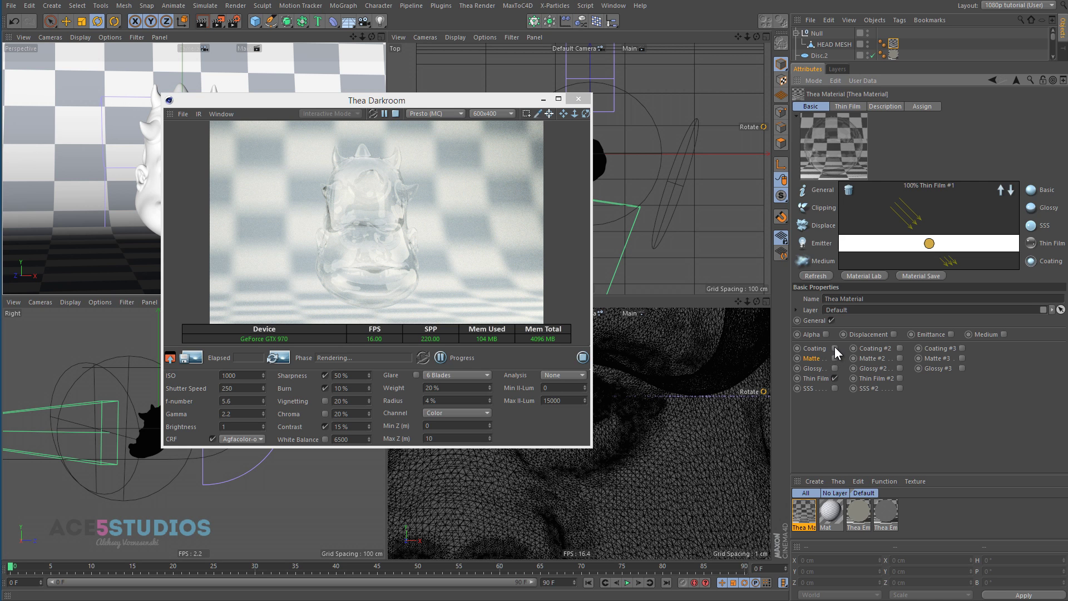
Switch back from Thin Film to Glossy and set Glossy Roughness to 39%.
left_click(836, 379)
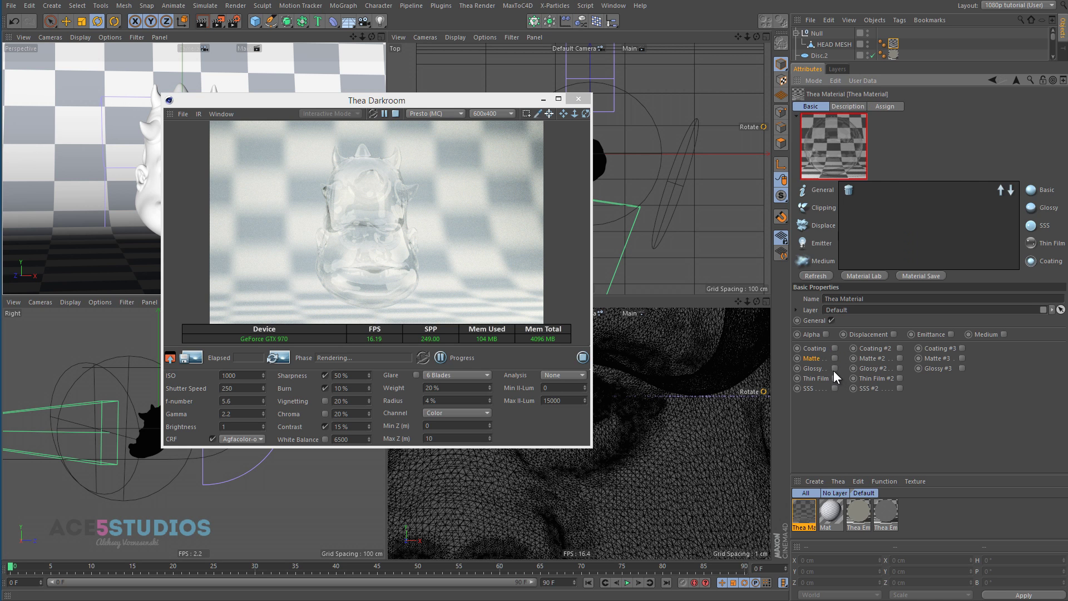
left_click(834, 369)
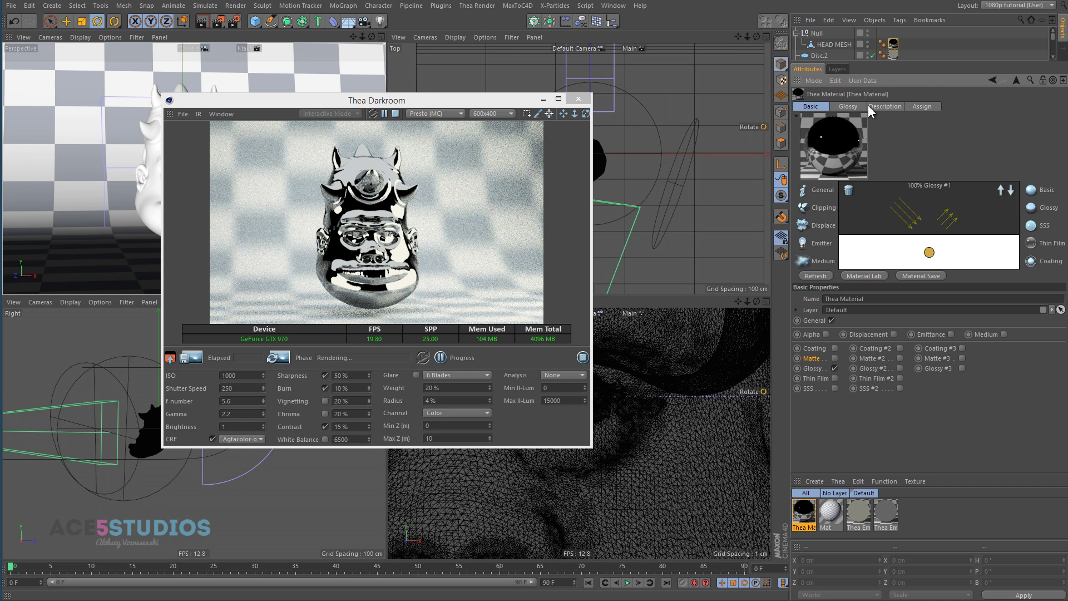
left_click(854, 107)
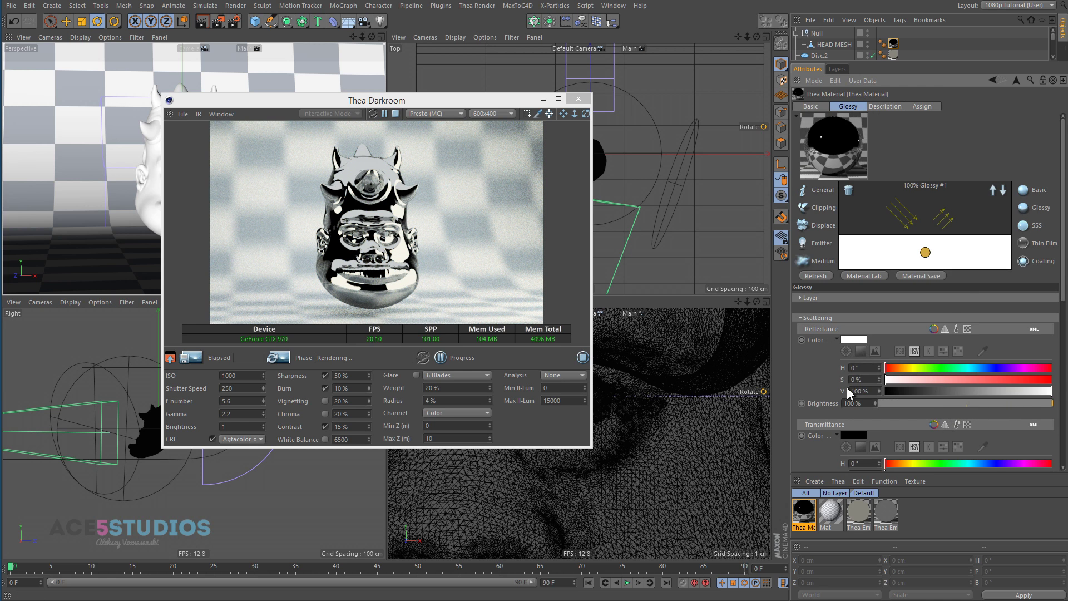
scroll(847, 388, "down", 2)
scroll(844, 281, "down", 1)
scroll(977, 415, "down", 1)
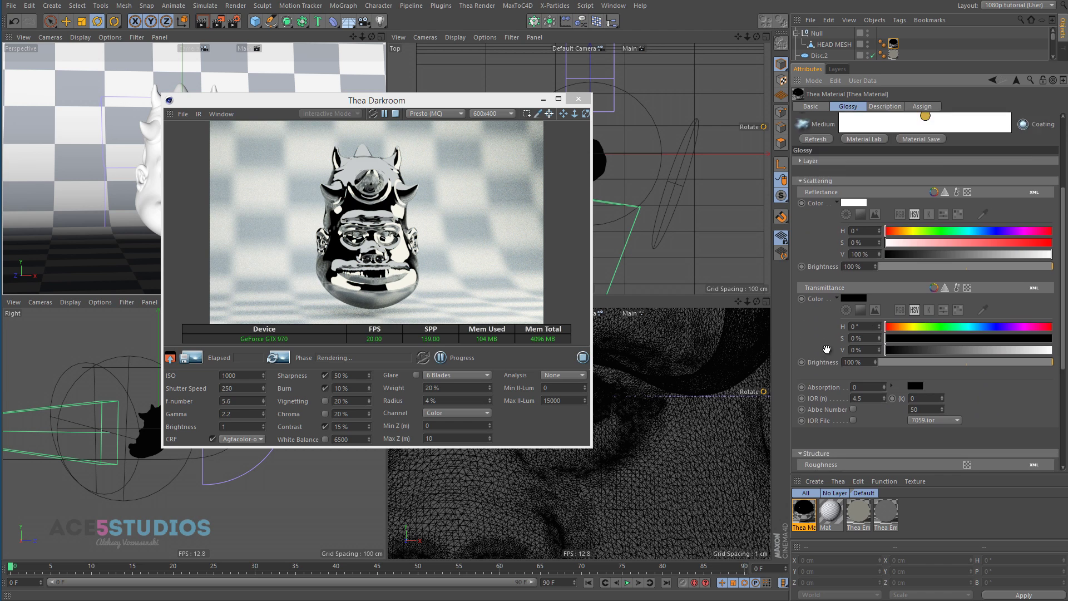
scroll(860, 338, "down", 2)
left_click(947, 376)
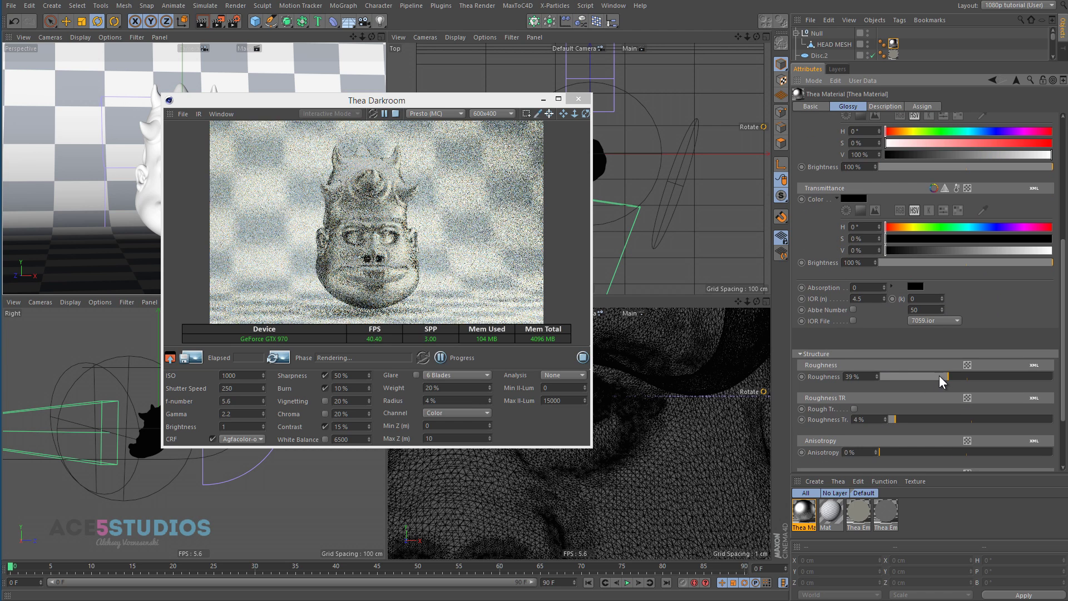
scroll(839, 178, "up", 2)
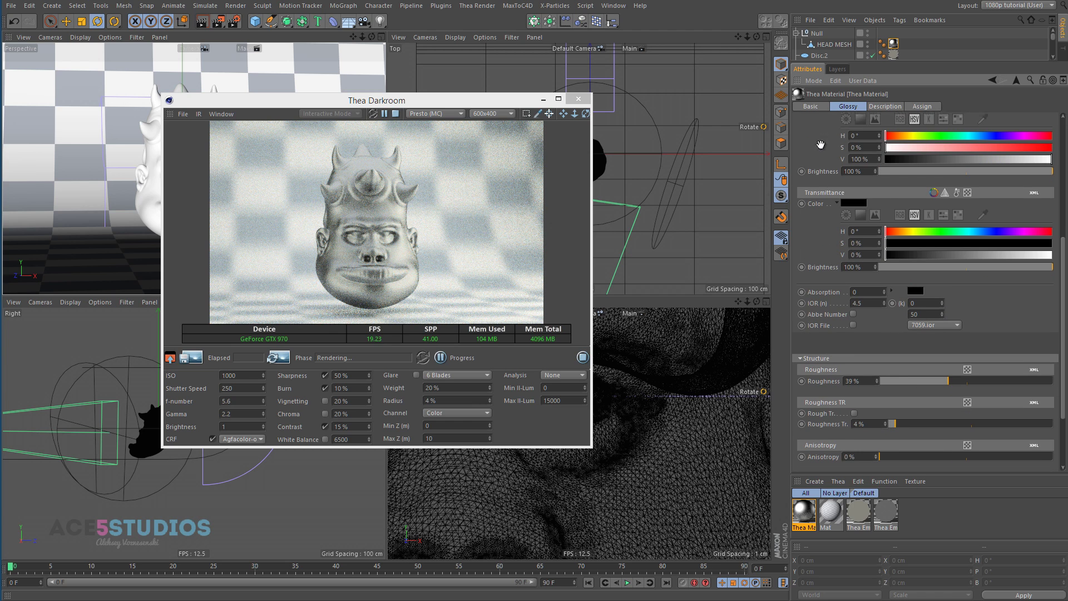
scroll(839, 178, "up", 2)
Add a Coating layer to the head material with 0% roughness.
left_click(818, 105)
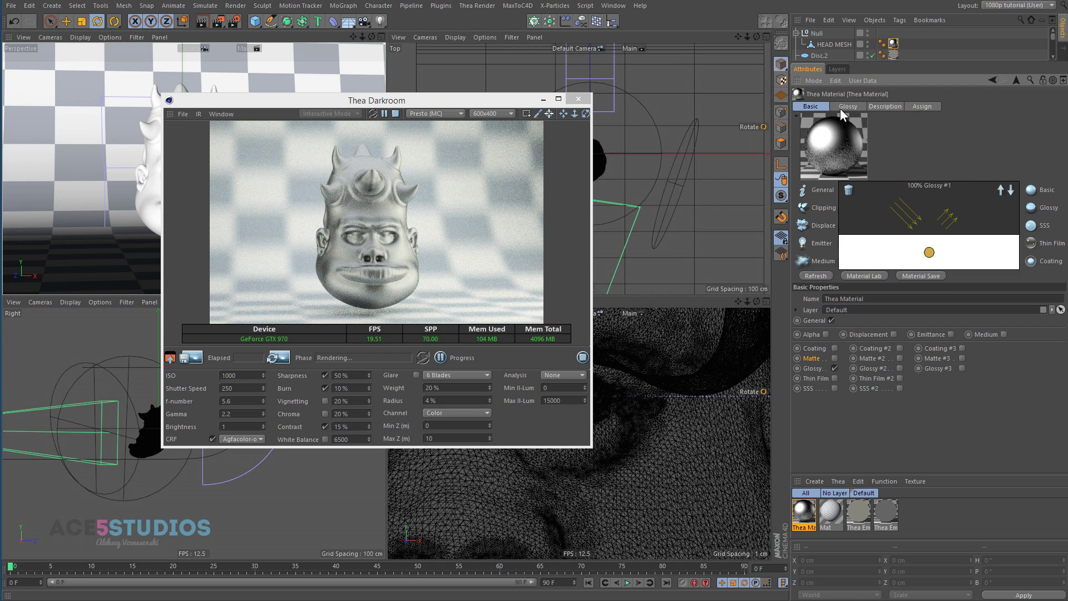
left_click(835, 347)
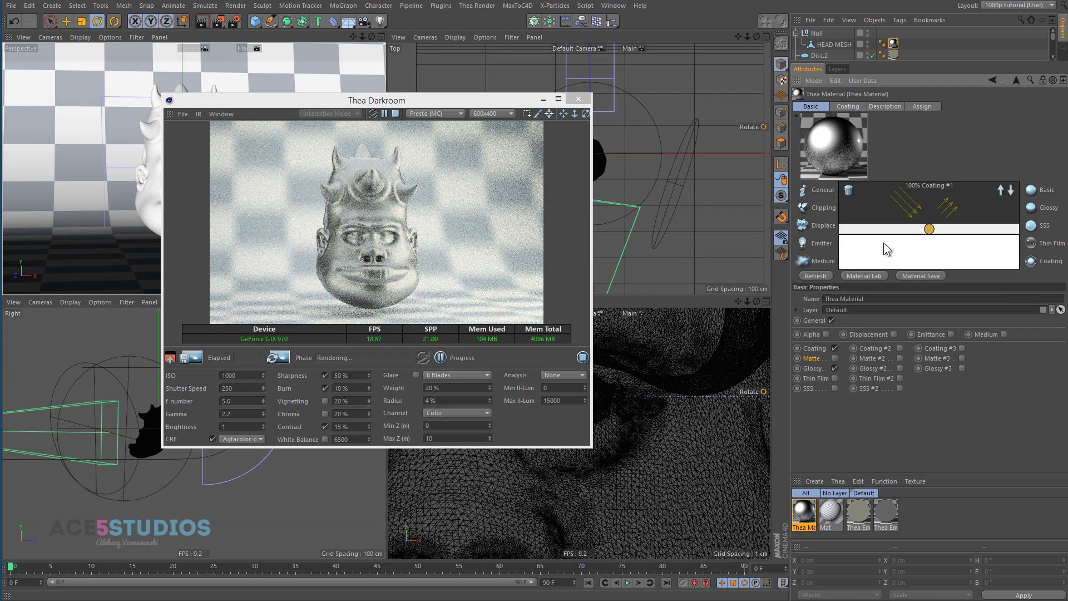
left_click(846, 105)
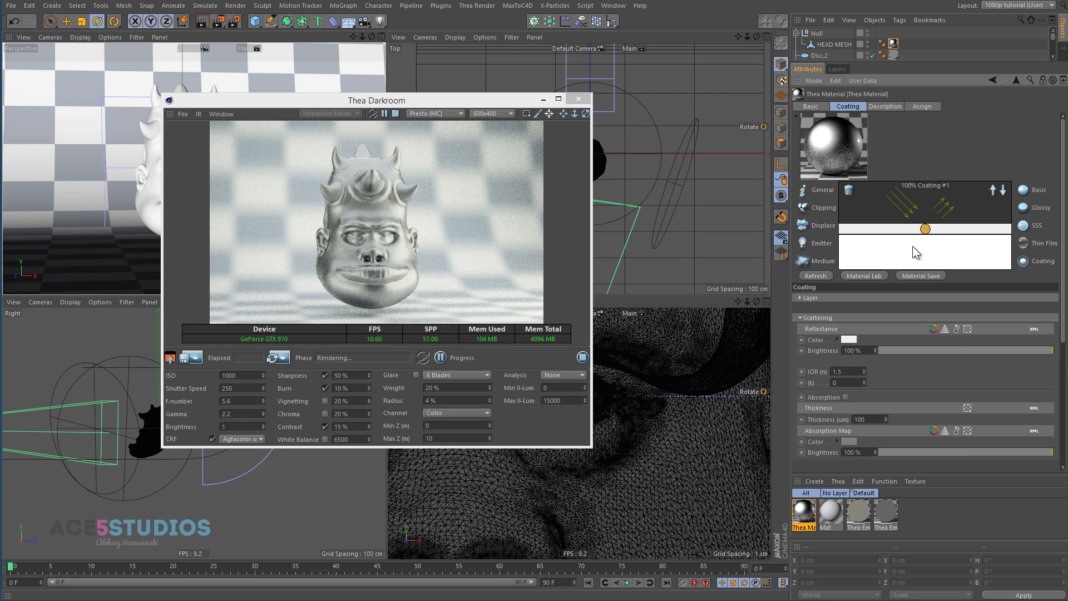
scroll(917, 375, "down", 2)
scroll(927, 333, "down", 2)
scroll(943, 272, "down", 1)
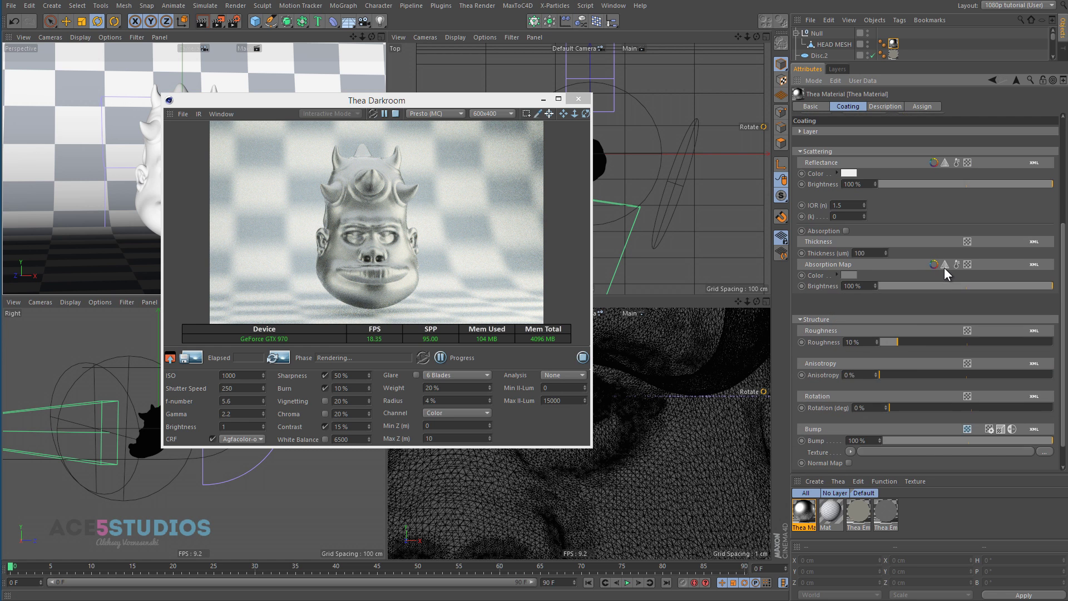
left_click(874, 343)
Stop the interactive render and switch to the SSS demo_0001.c4d scene.
left_click(397, 113)
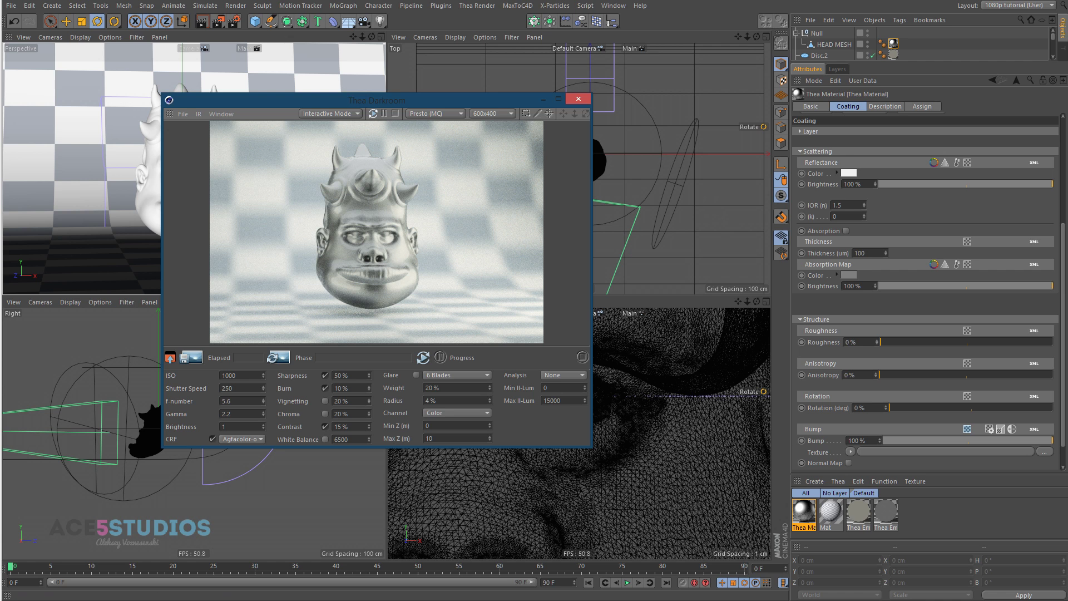
left_click(614, 5)
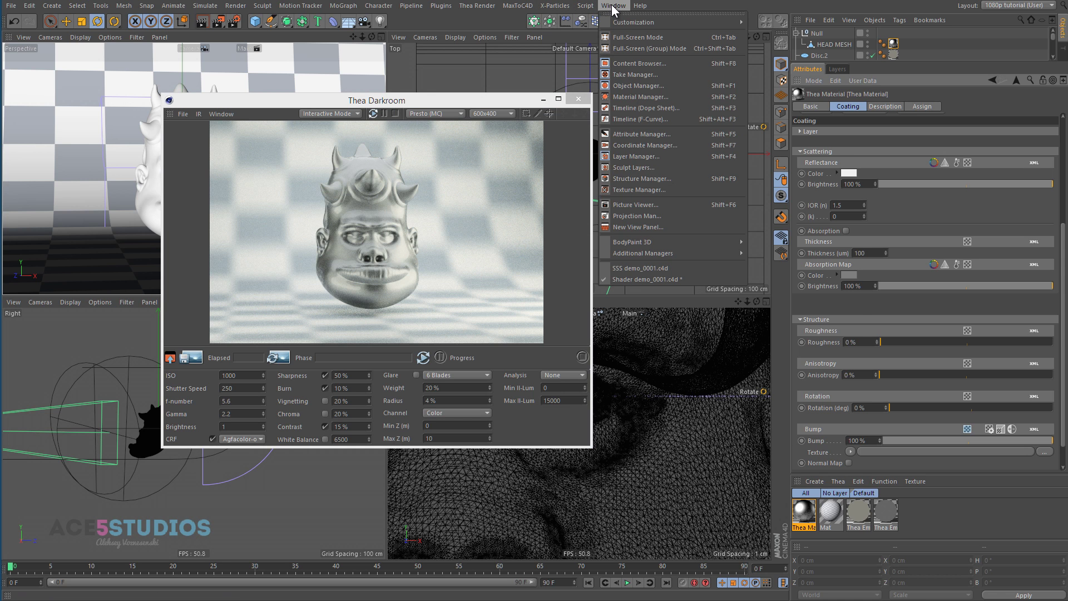
left_click(645, 267)
Start the Darkroom interactive render of the virus with the render window moved aside.
left_click_drag(346, 101, 531, 123)
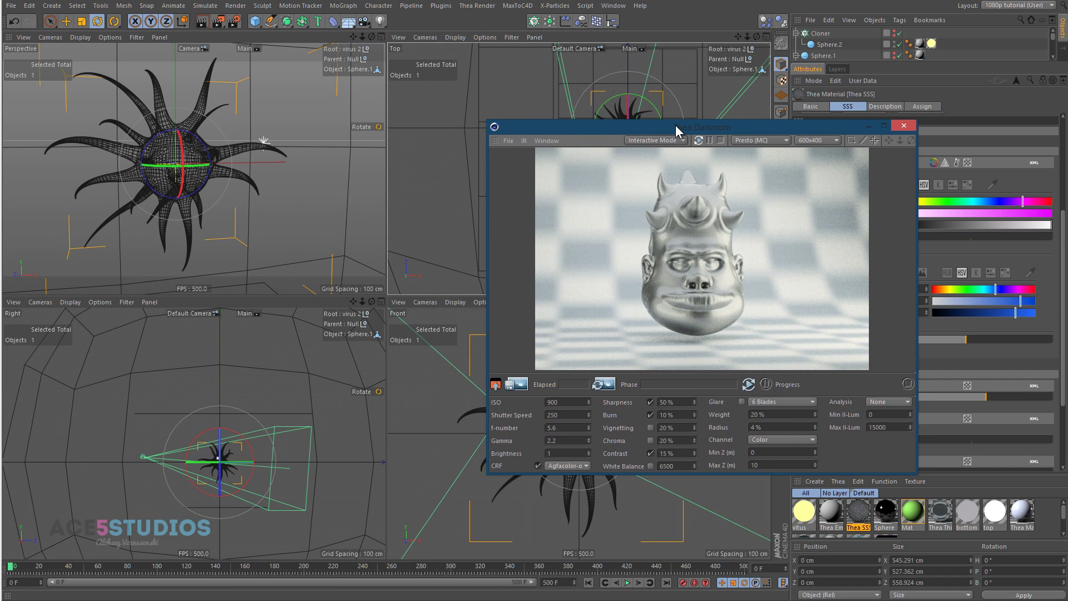
left_click(558, 137)
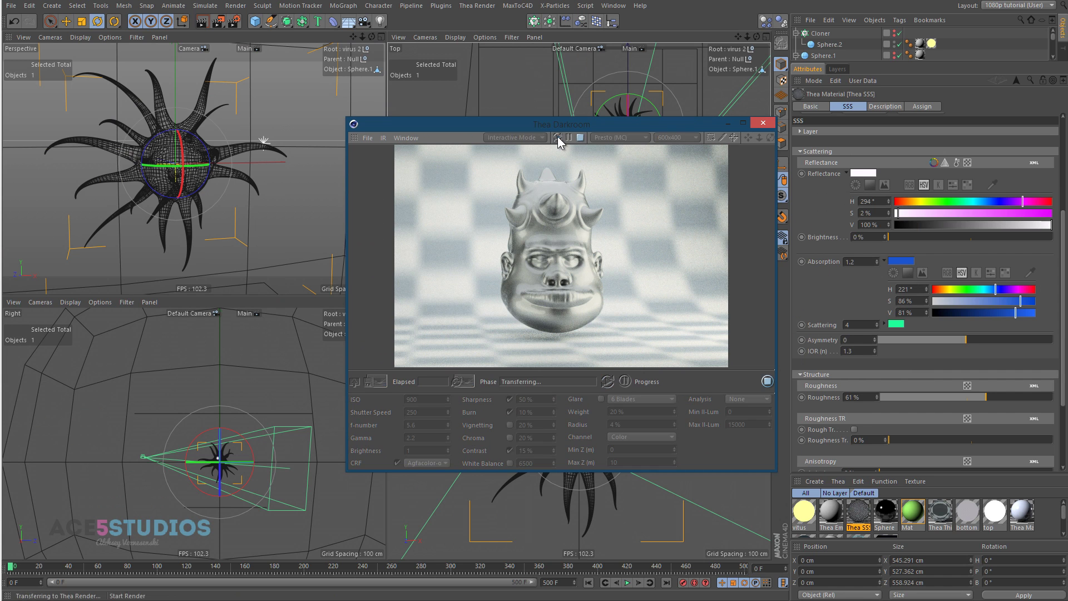
left_click_drag(628, 123, 499, 142)
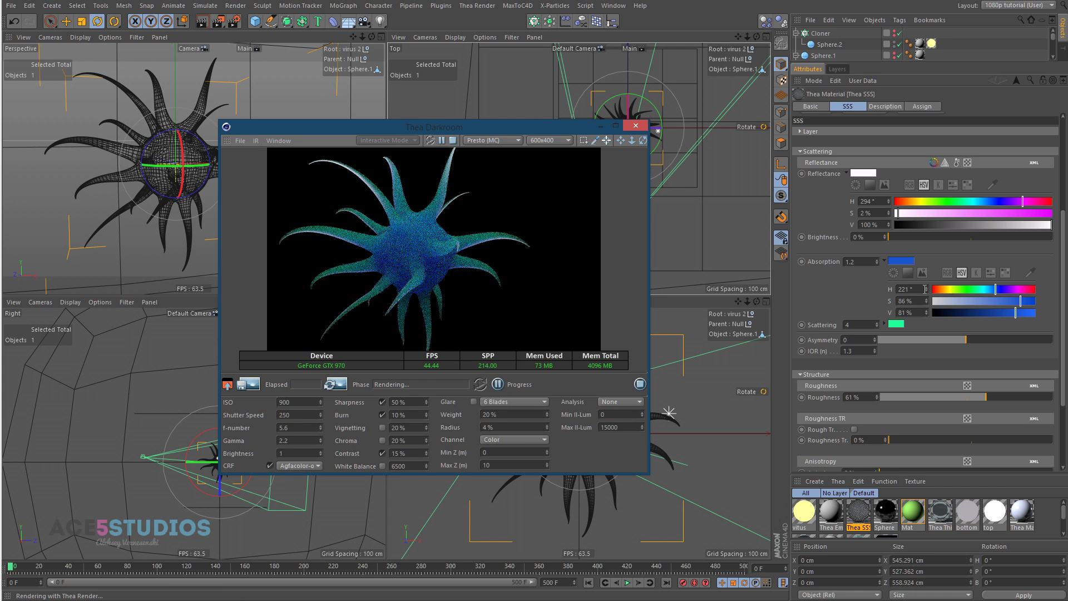
Set the SSS Scattering colour to pale yellow and the Absorption colour to pale red.
left_click(884, 324)
left_click_drag(987, 354, 947, 355)
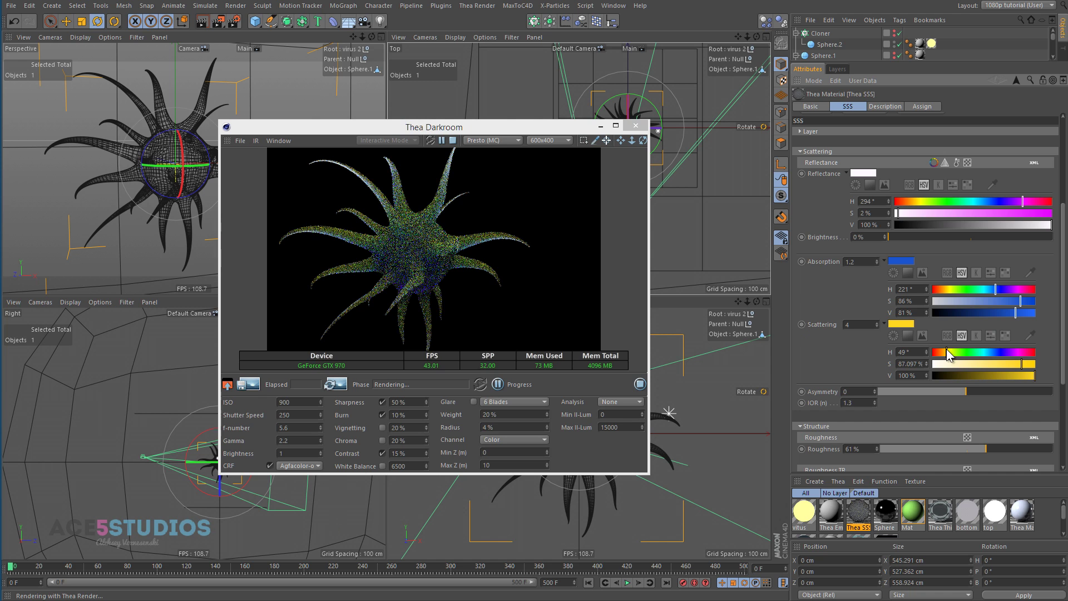
left_click_drag(961, 286, 934, 298)
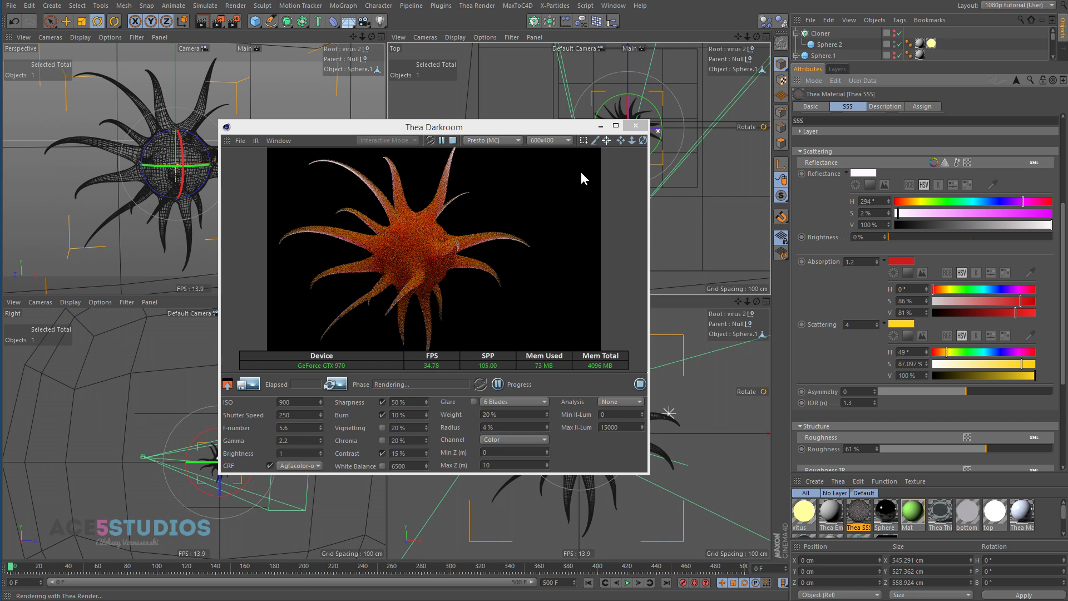
mouse_move(998, 363)
left_mouse_down()
mouse_move(964, 361)
mouse_move(1003, 362)
left_mouse_up()
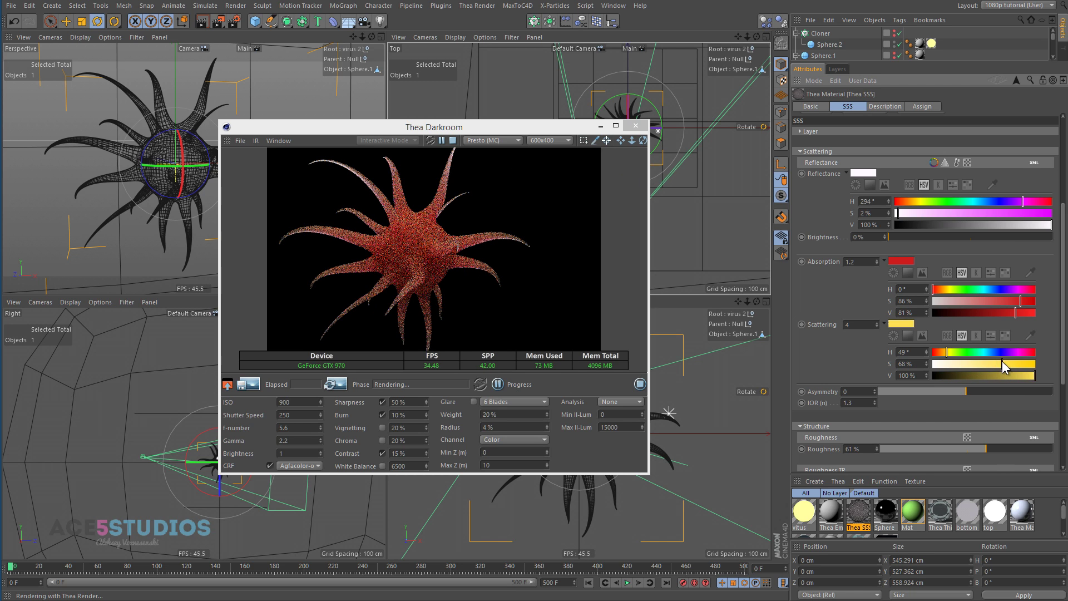
left_click(982, 301)
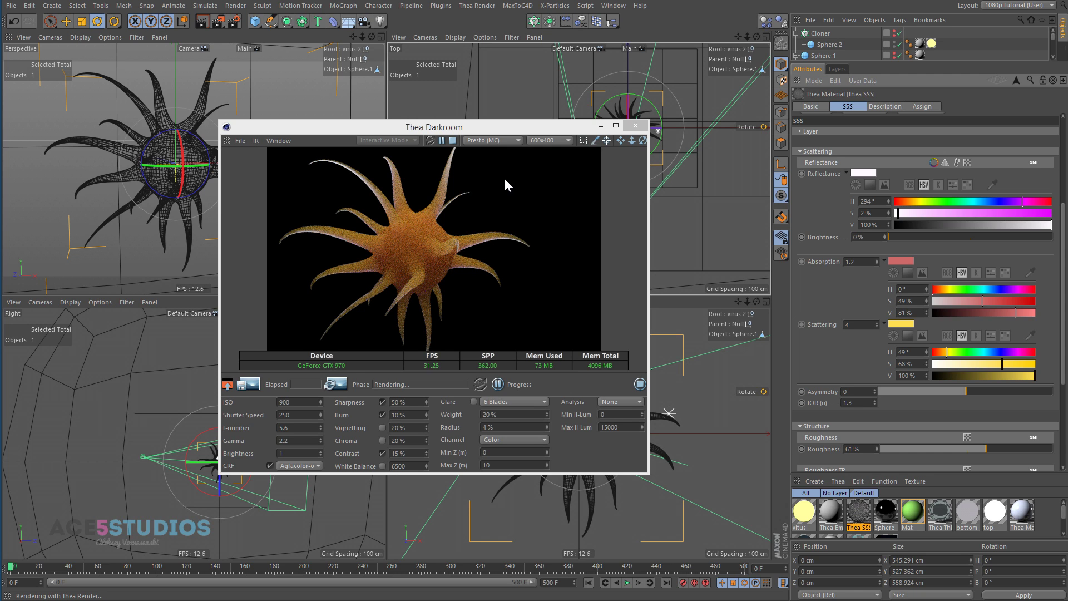
scroll(819, 187, "up", 3)
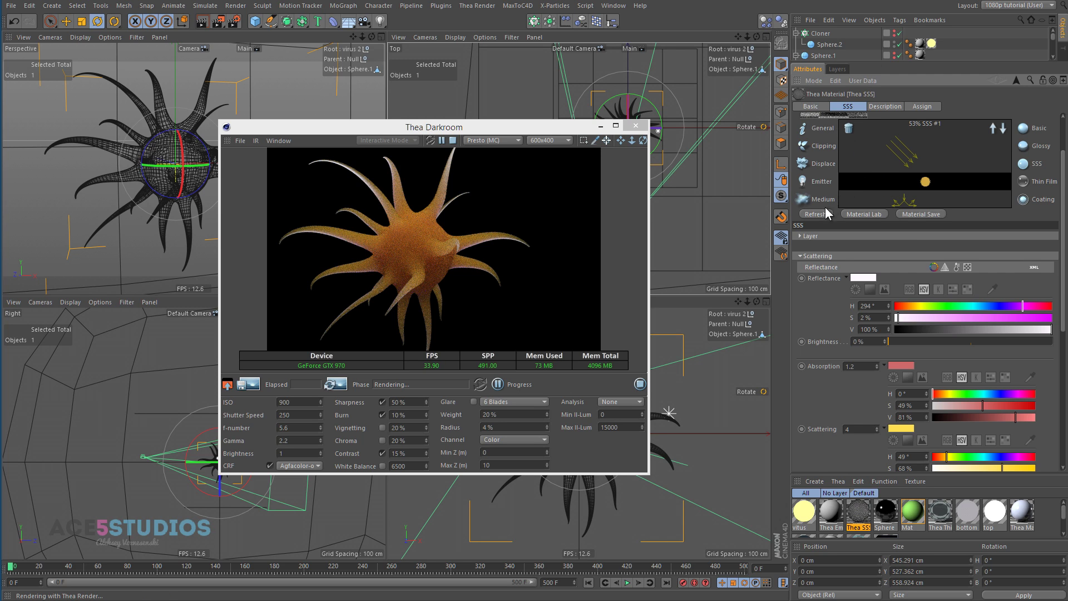
Replace the virus material's SSS layer with a Matte layer on the Basic tab.
left_click(814, 107)
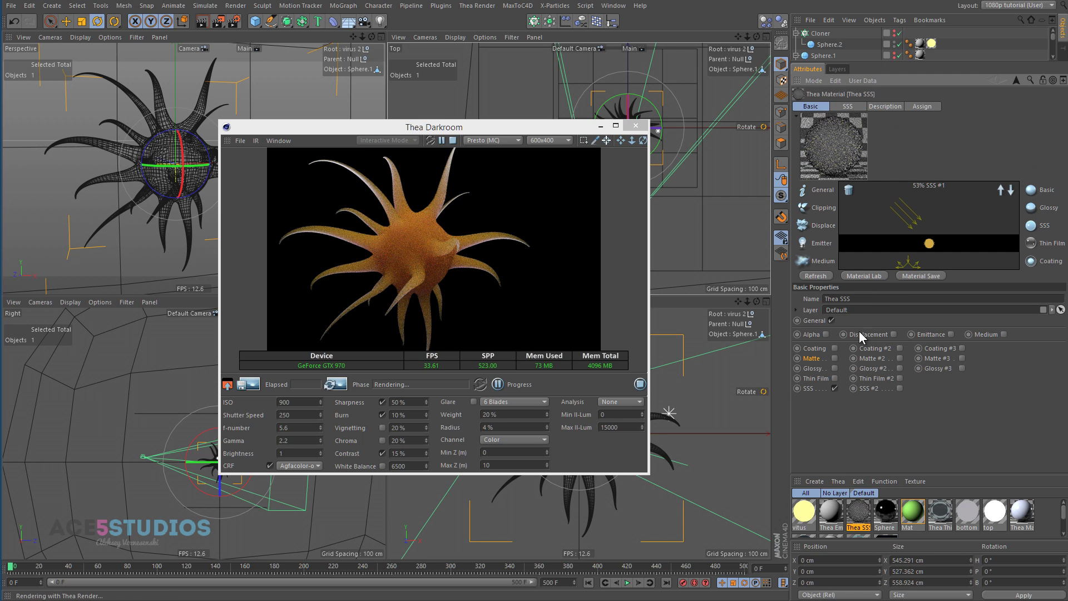
left_click(834, 388)
left_click(834, 358)
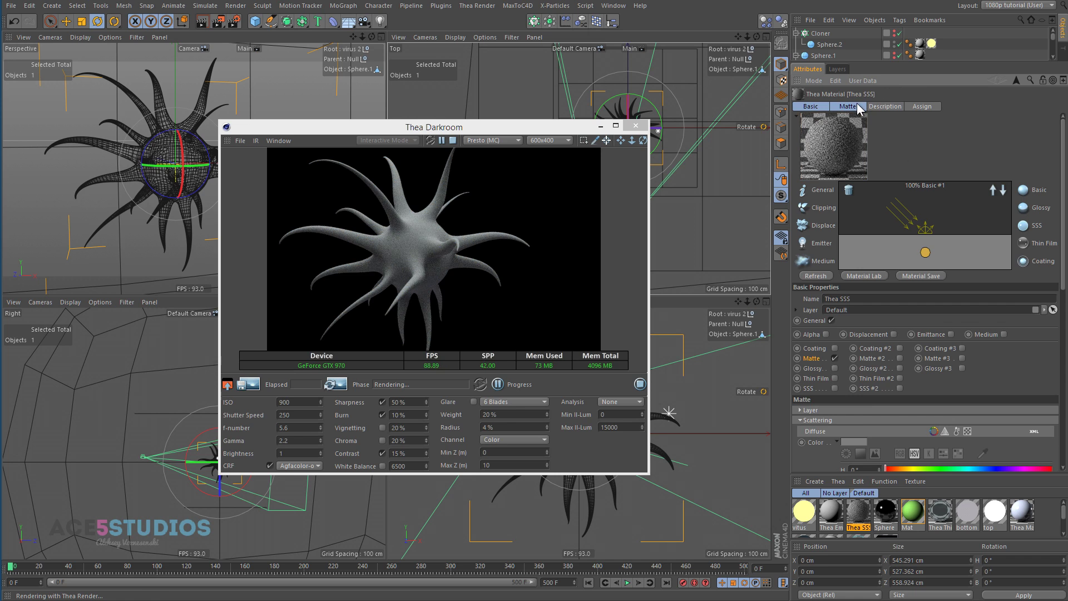
scroll(886, 229, "down", 5)
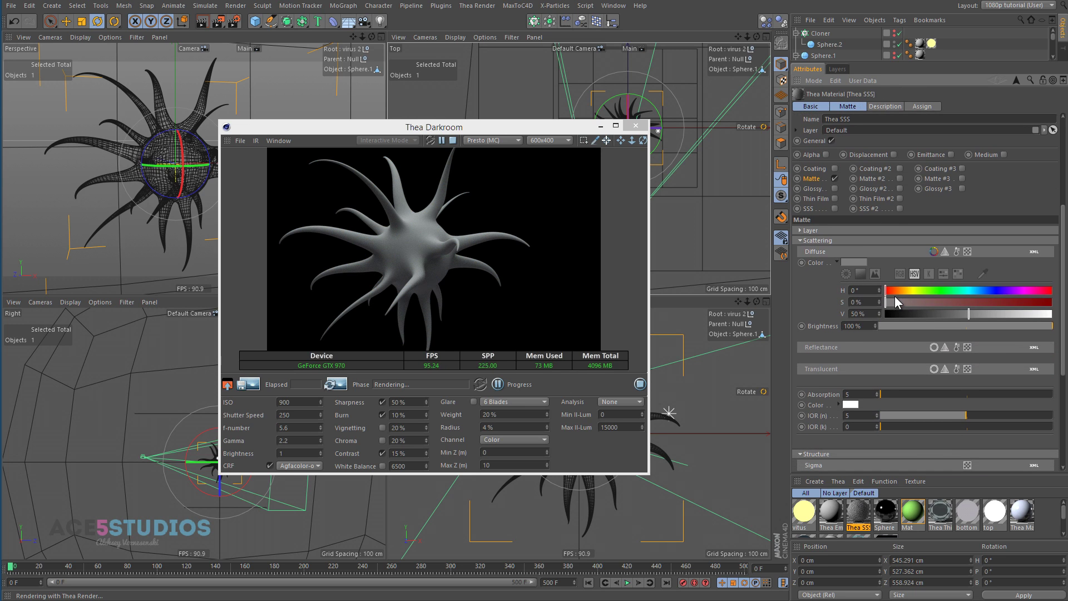
Set the Matte diffuse colour to a saturated orange.
left_click_drag(894, 290, 914, 291)
left_click(1008, 302)
left_click_drag(1027, 298, 1053, 300)
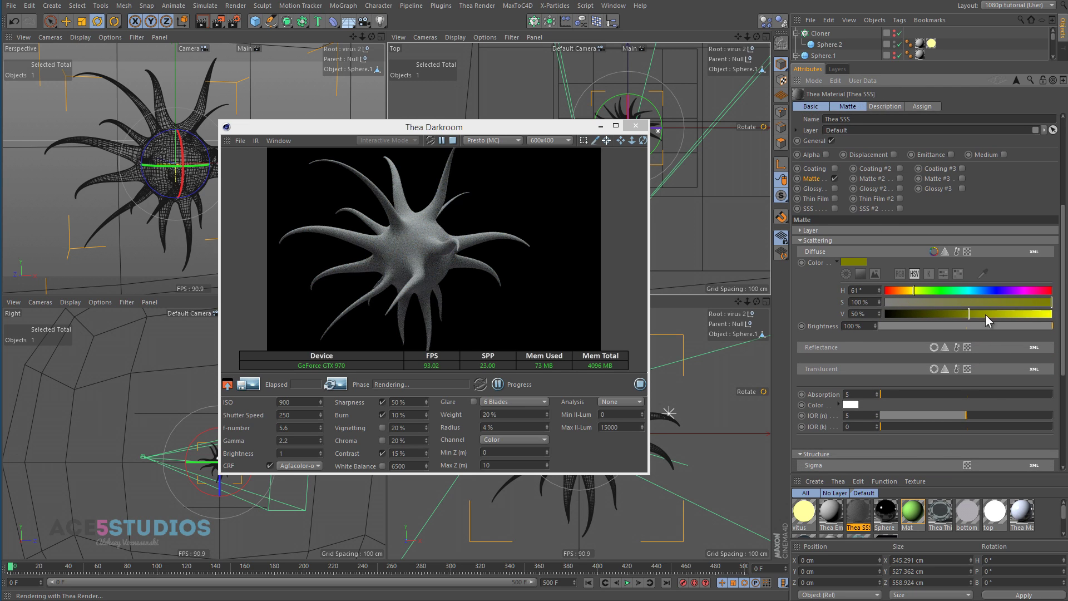
left_click_drag(908, 289, 901, 289)
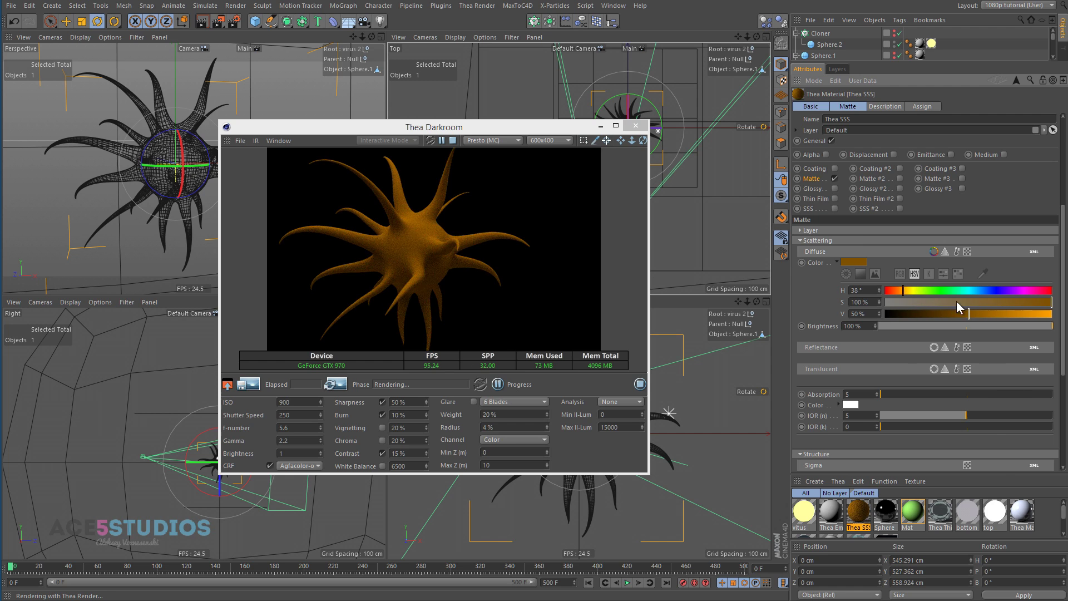
Enable Translucent on the matte with a yellow, dimmed translucent colour.
left_click(935, 368)
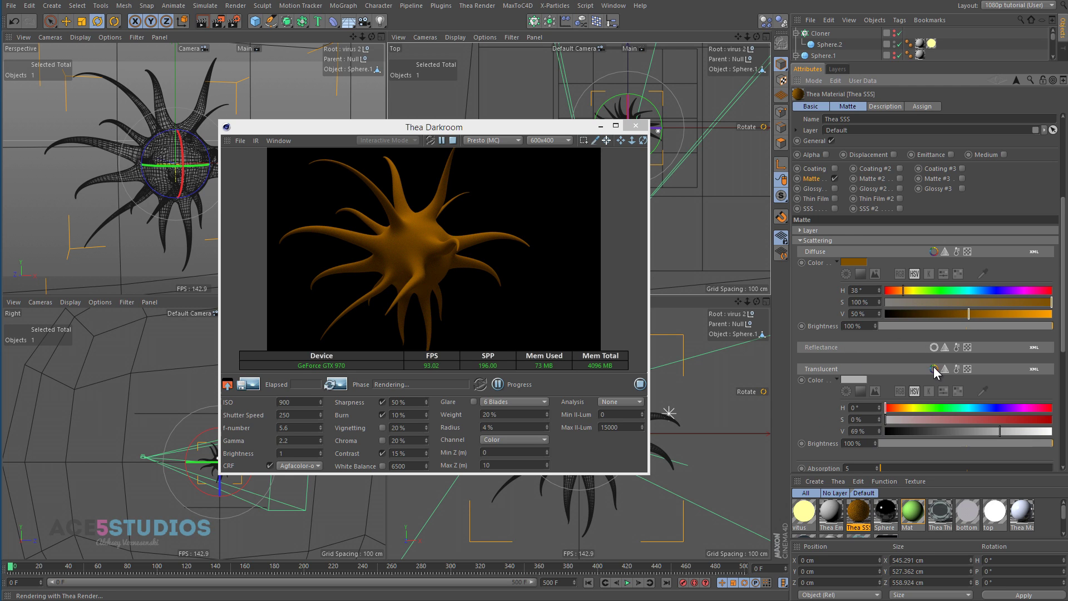
left_click_drag(896, 407, 1053, 431)
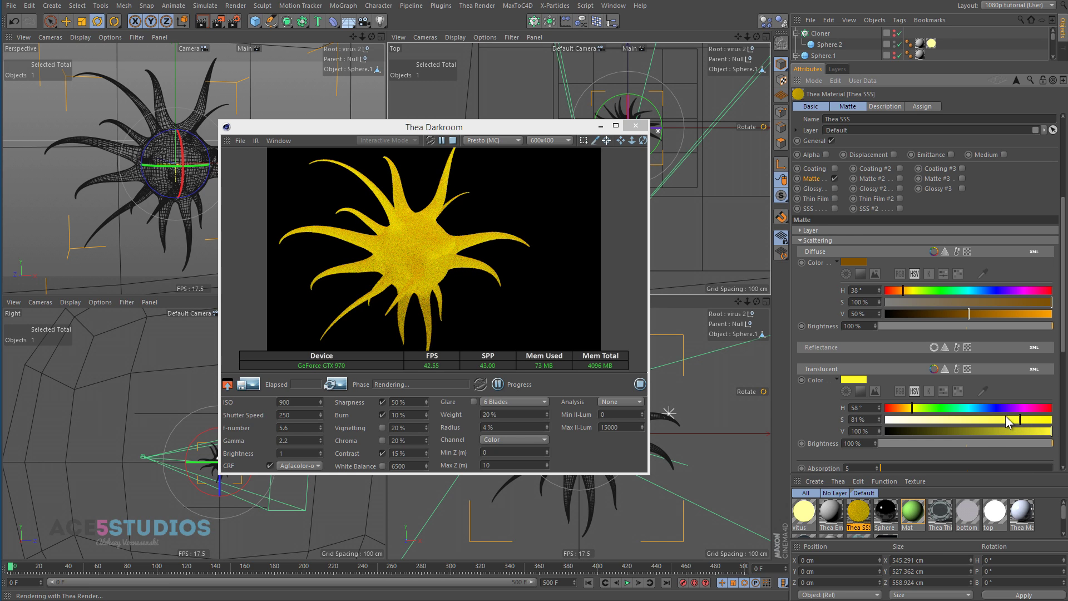
left_click_drag(981, 444, 952, 443)
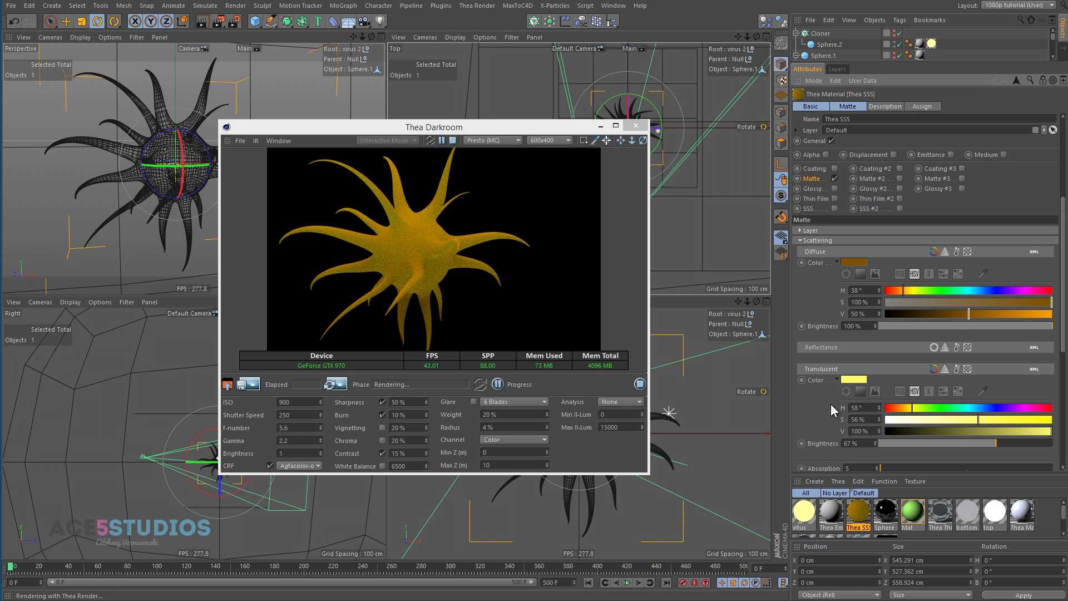
scroll(814, 406, "down", 3)
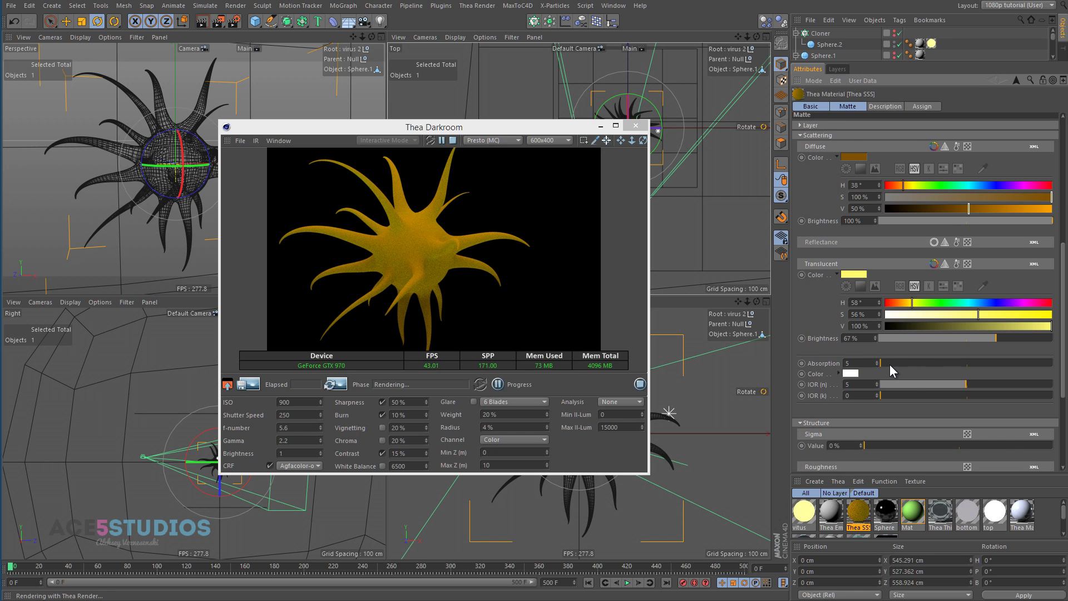
Set the translucent absorption amount with a yellow absorption colour, and shift diffuse hue to red-orange.
left_click_drag(890, 364, 1018, 372)
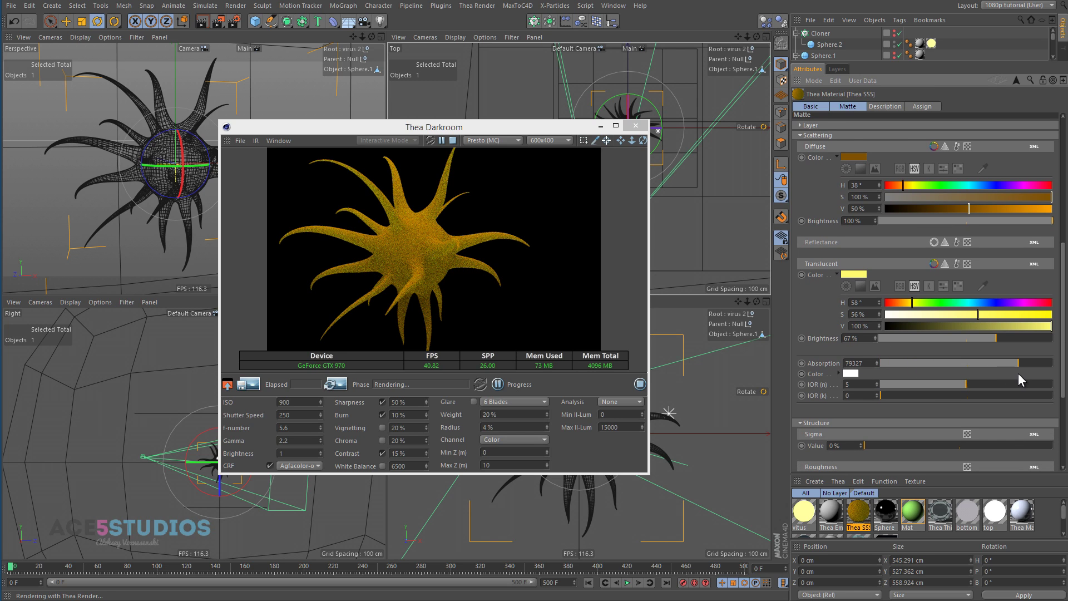
left_click_drag(1018, 372, 859, 374)
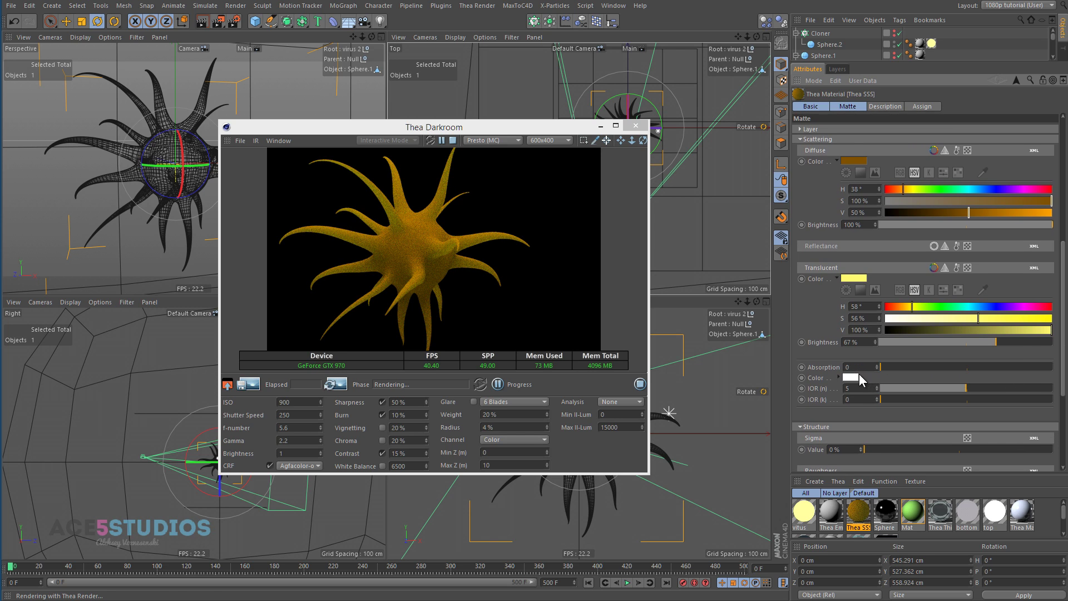
left_click(877, 365)
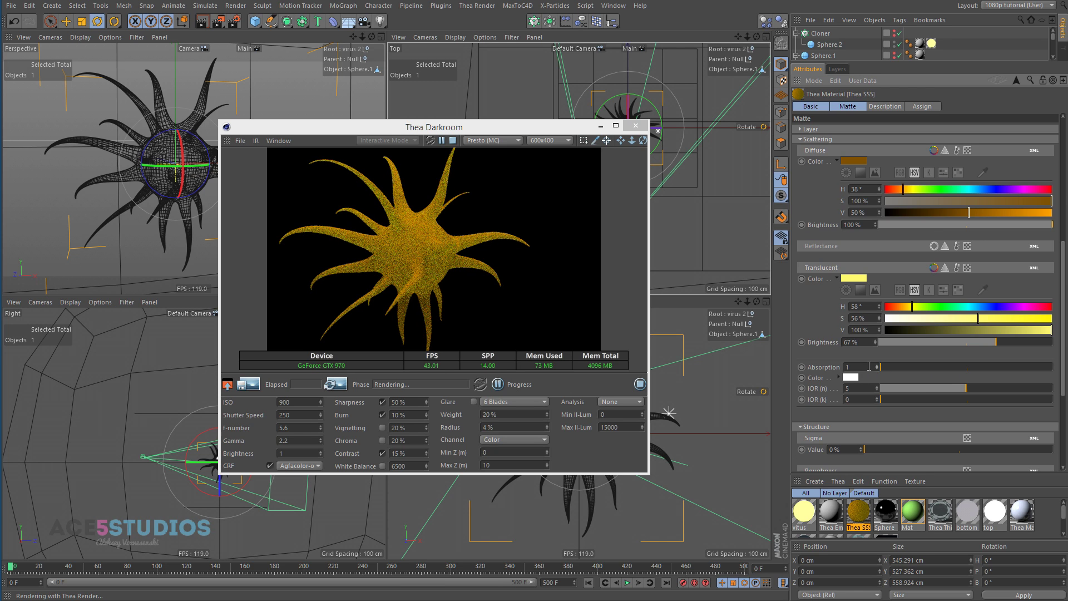
left_click(838, 378)
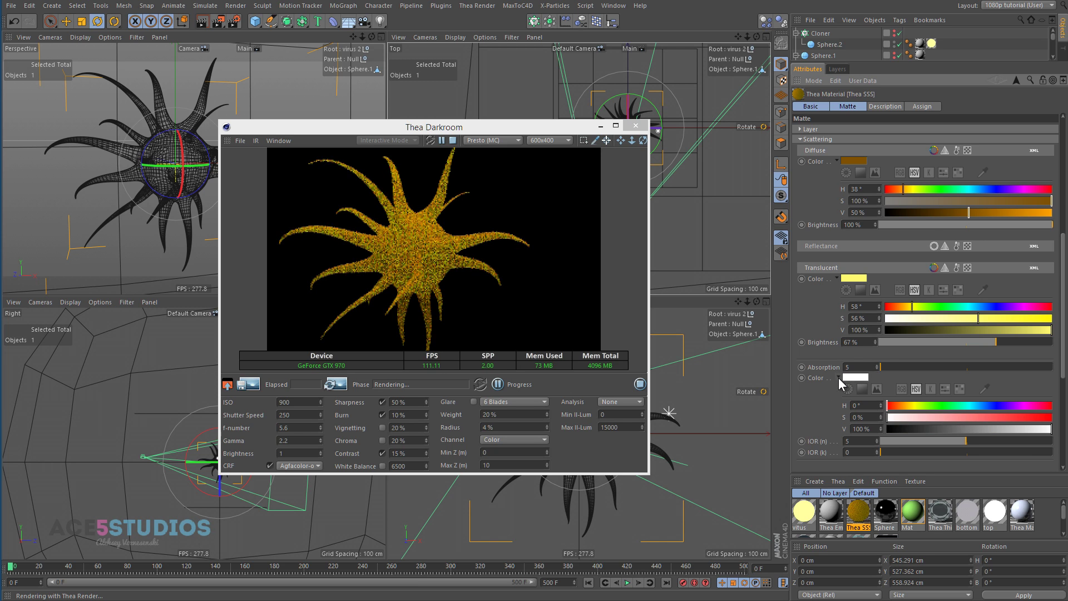
left_click_drag(927, 314, 883, 314)
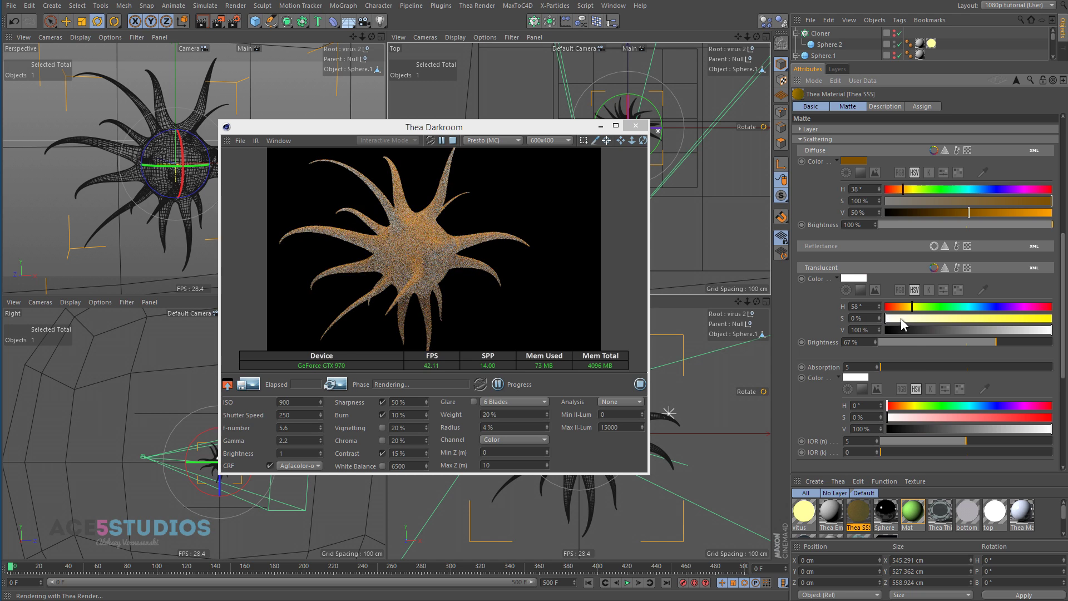
left_click(914, 405)
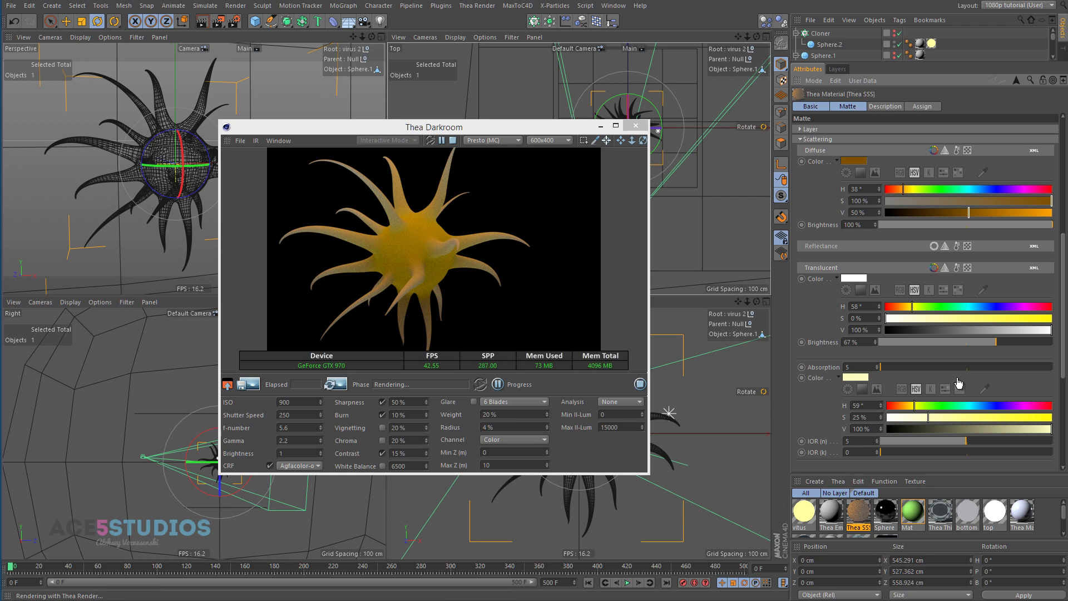
left_click_drag(955, 416, 997, 417)
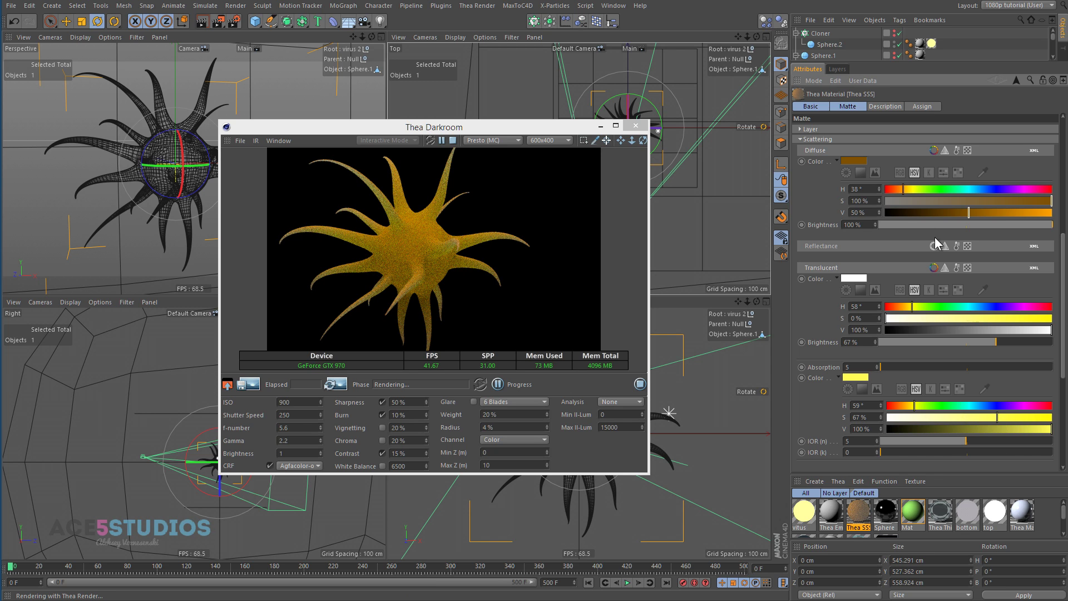
left_click_drag(916, 186, 893, 185)
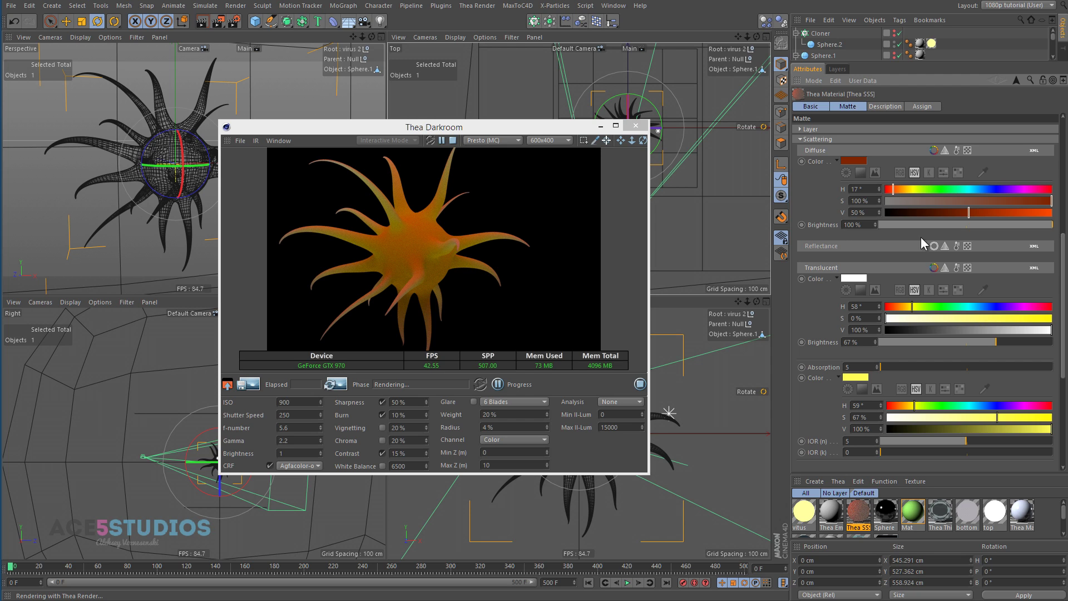
Enable Reflectance on the virus matte and darken its colour from grey to black.
left_click(935, 246)
left_click(846, 258)
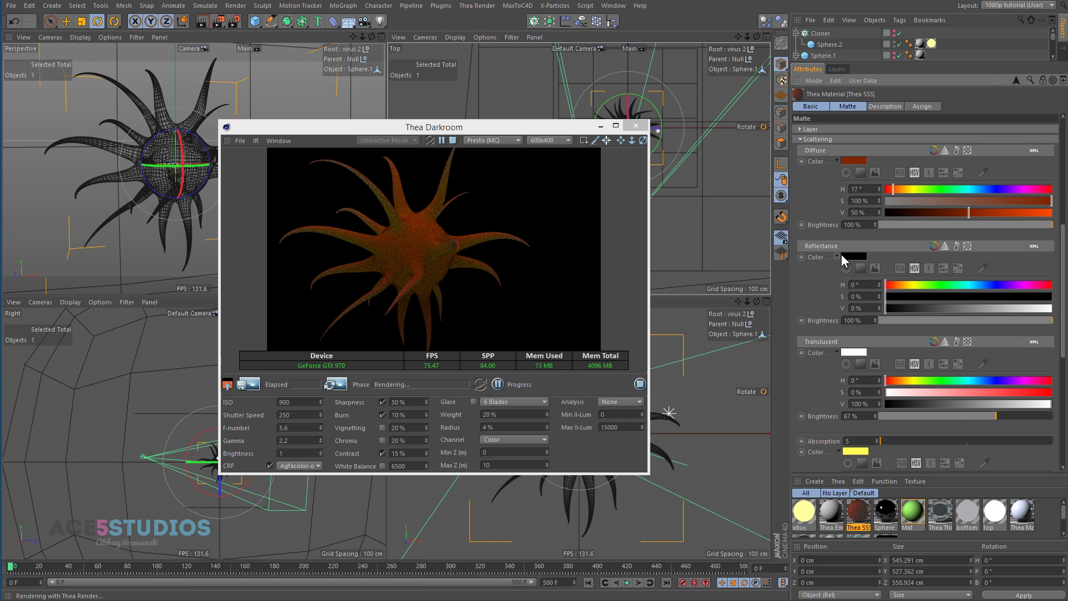
mouse_move(932, 309)
left_mouse_down()
mouse_move(992, 311)
mouse_move(946, 307)
left_mouse_up()
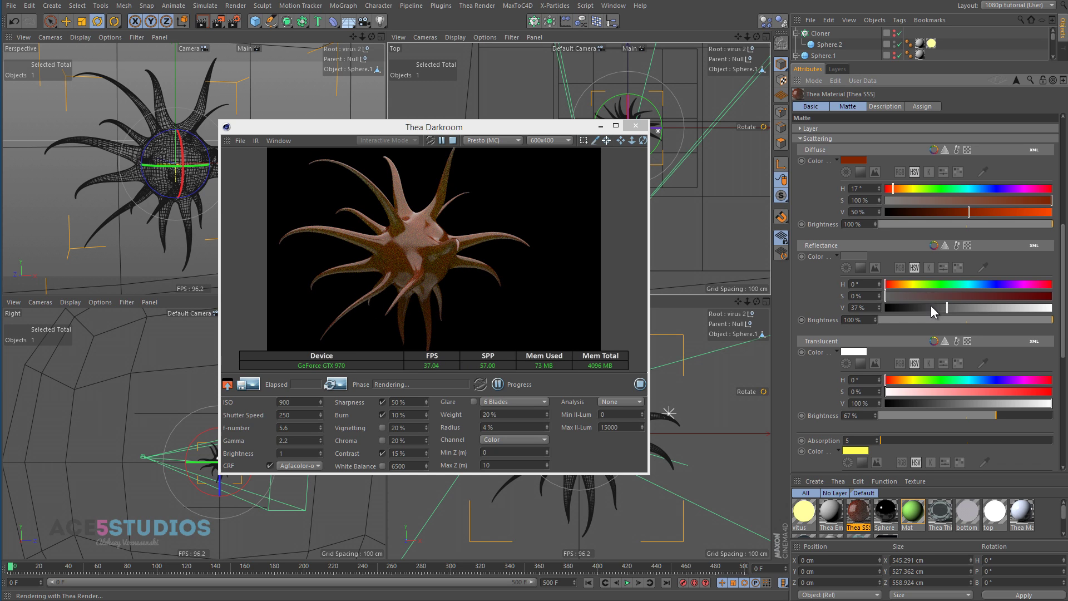
left_click_drag(931, 305, 900, 308)
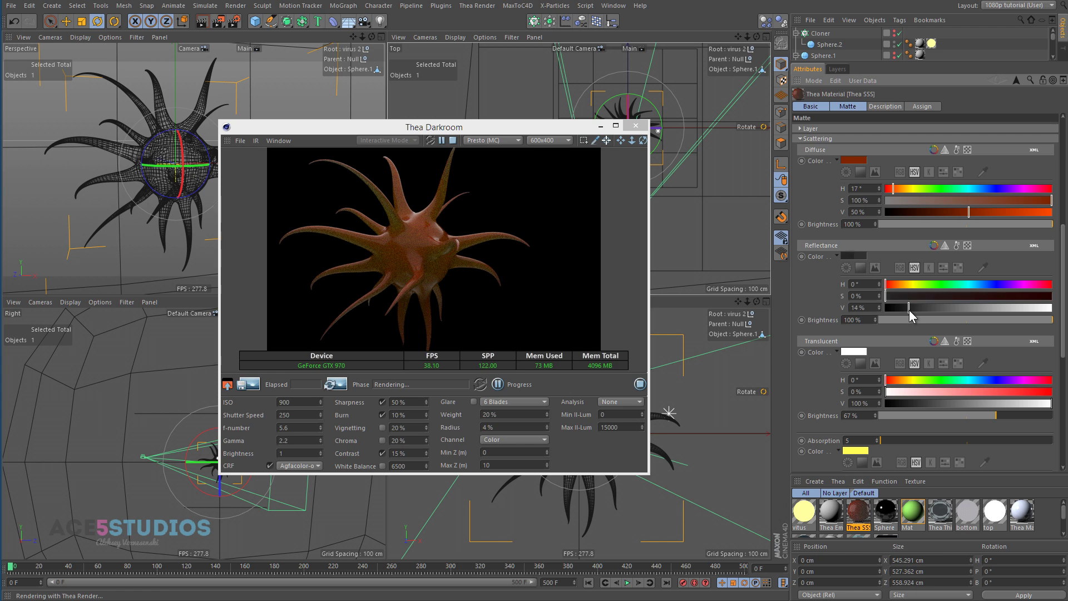
left_click_drag(909, 310, 881, 315)
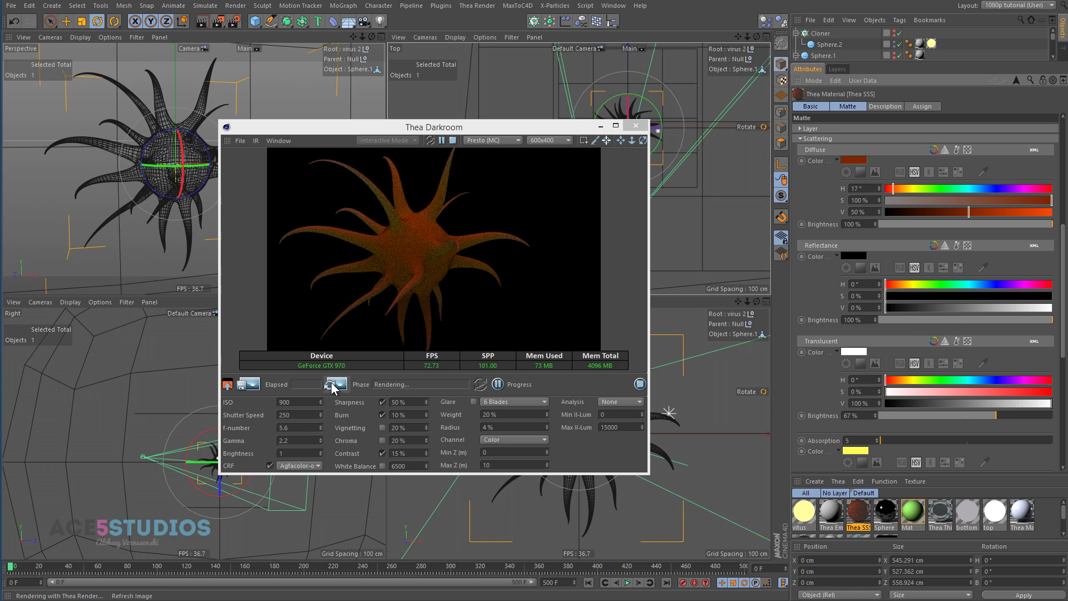
Select the Darkroom ISO value to change it to 2500.
double_click(302, 403)
type("1500")
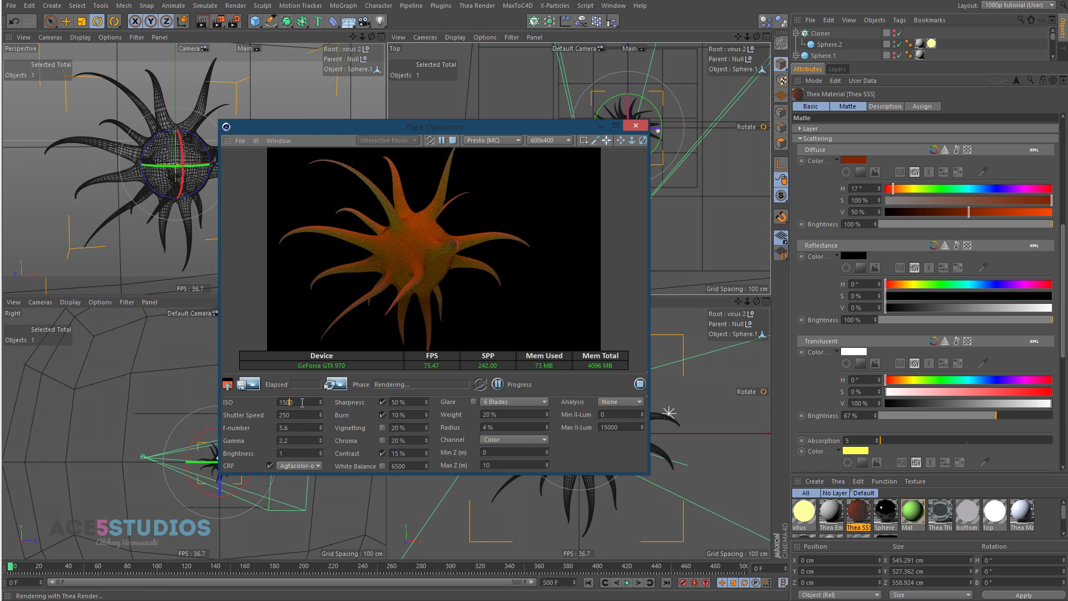
type("2500")
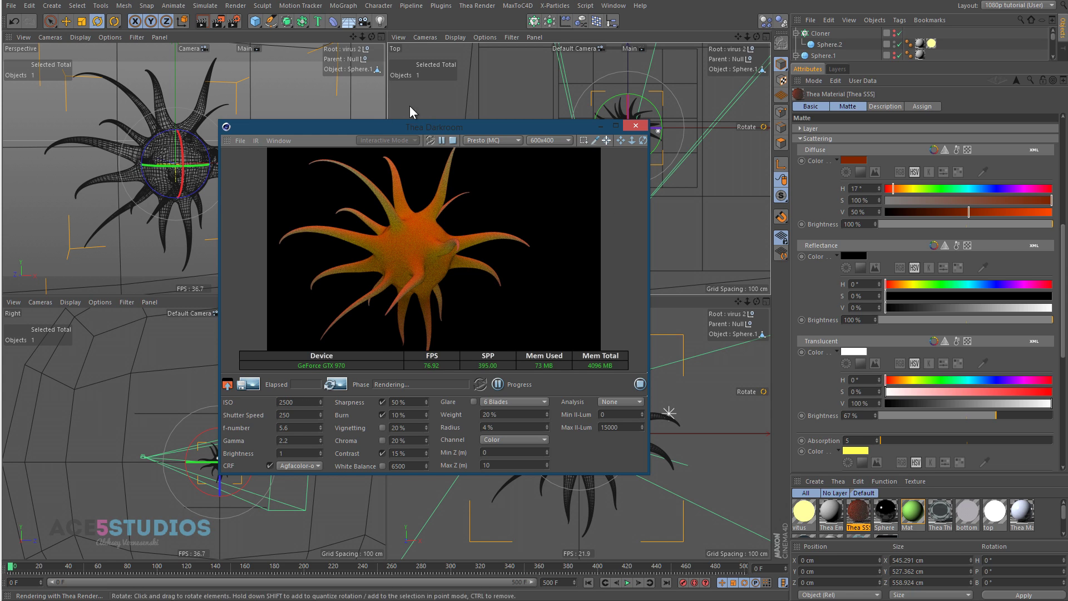